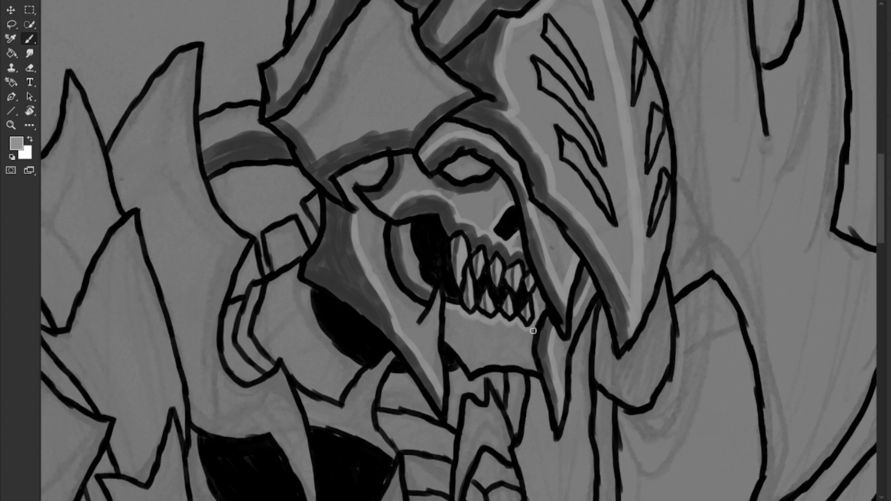
- Paint light grey edges and dark shaded bands on the skull's lower jaw and both helmet horns
{"action": "key", "text": "ctrl+minus"}
{"action": "key", "text": "z"}
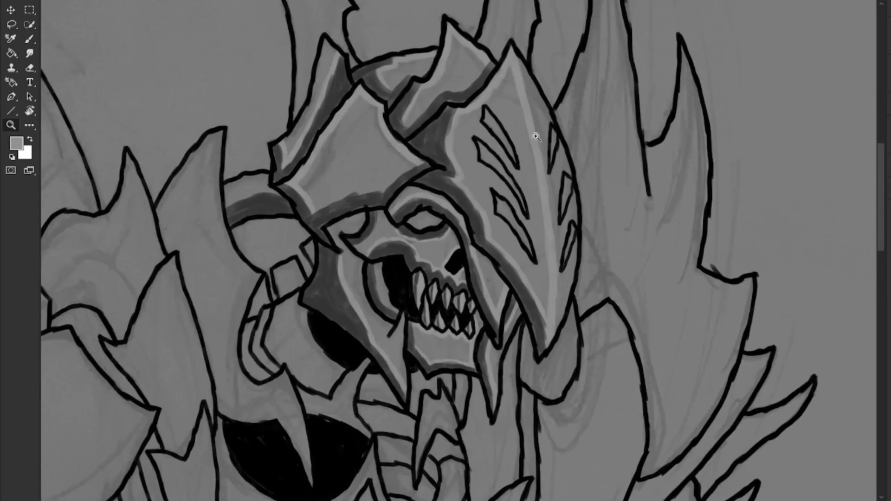
{"action": "left_click", "coordinate": [537, 137], "text": "alt"}
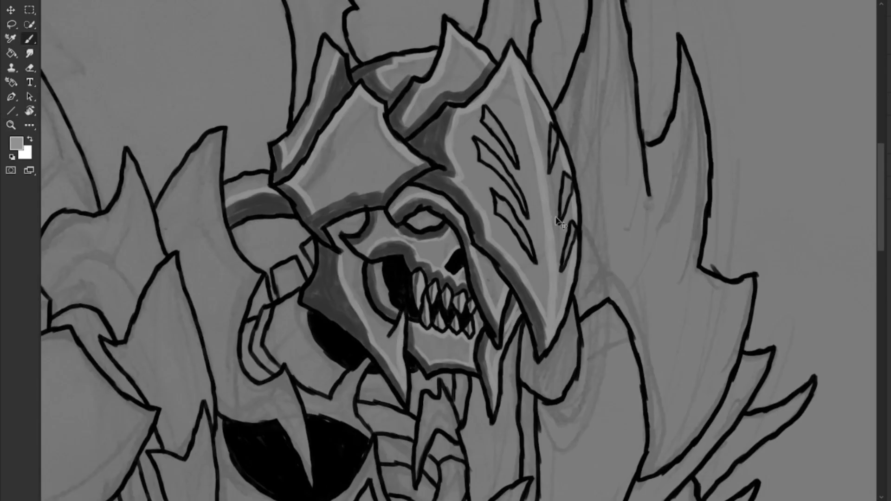
{"action": "key", "text": "ctrl+minus"}
{"action": "key", "text": "ctrl+minus"}
{"action": "key", "text": "ctrl+minus"}
{"action": "key", "text": "ctrl+plus"}
{"action": "key", "text": "ctrl+plus"}
{"action": "key", "text": "ctrl+plus"}
{"action": "key", "text": "b"}
{"action": "mouse_move", "coordinate": [399, 44]}
{"action": "left_mouse_down"}
{"action": "mouse_move", "coordinate": [474, 219]}
{"action": "mouse_move", "coordinate": [478, 186]}
{"action": "left_mouse_up"}
{"action": "key", "text": "x"}
{"action": "scroll", "coordinate": [464, 232], "scroll_direction": "down", "scroll_amount": 2}
{"action": "scroll", "coordinate": [464, 232], "scroll_direction": "right", "scroll_amount": 2}
{"action": "key", "text": "x"}
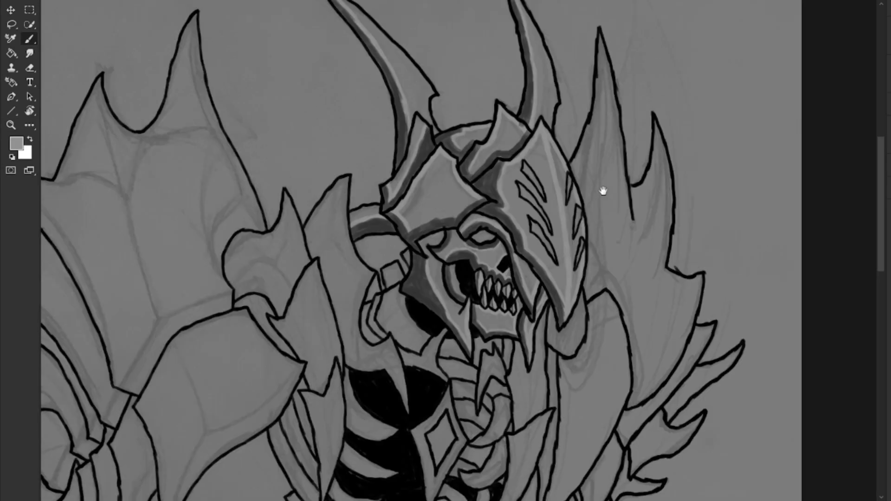
- Paint darker inner bands beside the light edges of the helmet's visor and brow plates
{"action": "left_click_drag", "start_coordinate": [557, 288], "coordinate": [503, 117]}
{"action": "scroll", "coordinate": [421, 142], "scroll_direction": "down", "scroll_amount": 1}
{"action": "scroll", "coordinate": [421, 141], "scroll_direction": "left", "scroll_amount": 1}
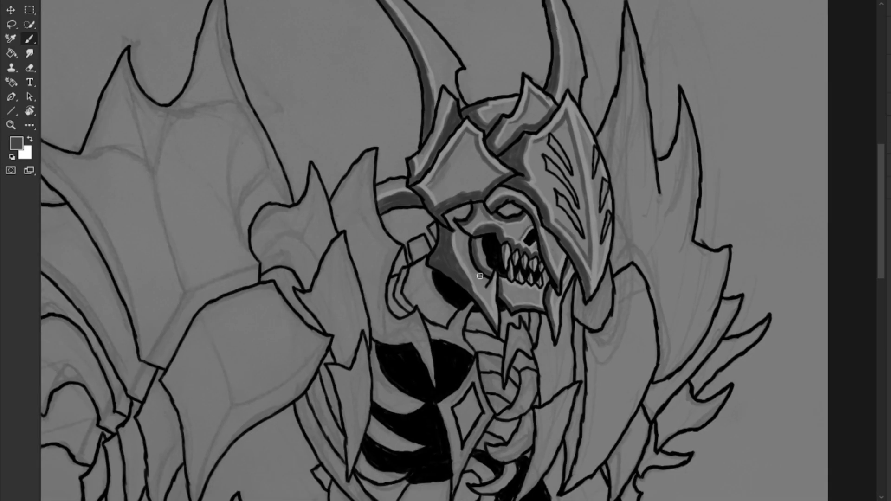
{"action": "scroll", "coordinate": [457, 202], "scroll_direction": "up", "scroll_amount": 4}
{"action": "scroll", "coordinate": [457, 202], "scroll_direction": "right", "scroll_amount": 1}
{"action": "left_click", "coordinate": [522, 68], "text": "alt"}
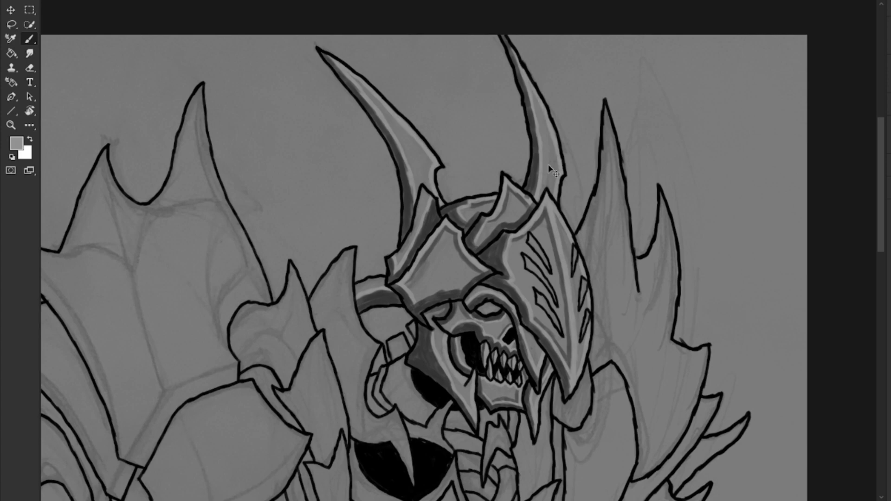
{"action": "scroll", "coordinate": [378, 139], "scroll_direction": "down", "scroll_amount": 2}
{"action": "scroll", "coordinate": [379, 139], "scroll_direction": "left", "scroll_amount": 1}
{"action": "scroll", "coordinate": [378, 139], "scroll_direction": "up", "scroll_amount": 2}
{"action": "left_click", "coordinate": [465, 242], "text": "alt"}
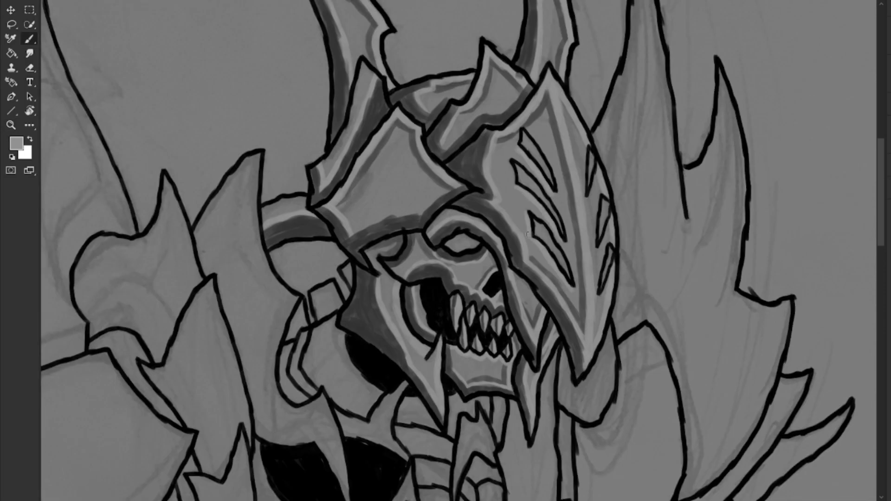
{"action": "scroll", "coordinate": [505, 250], "scroll_direction": "left", "scroll_amount": 1}
{"action": "left_click", "coordinate": [506, 249], "text": "alt"}
- Paint light and dark edge bands on the tall shoulder plate and light edges on the neighbouring shoulder spikes
{"action": "key", "text": "ctrl+0"}
{"action": "scroll", "coordinate": [553, 223], "scroll_direction": "up", "scroll_amount": 3}
{"action": "key", "text": "ctrl+0"}
{"action": "scroll", "coordinate": [552, 223], "scroll_direction": "up", "scroll_amount": 3}
{"action": "left_click_drag", "start_coordinate": [315, 93], "coordinate": [424, 420]}
{"action": "left_click_drag", "start_coordinate": [323, 76], "coordinate": [424, 408]}
{"action": "scroll", "coordinate": [424, 408], "scroll_direction": "left", "scroll_amount": 3}
{"action": "left_click_drag", "start_coordinate": [553, 371], "coordinate": [445, 139]}
{"action": "left_click", "coordinate": [511, 145], "text": "alt"}
{"action": "left_click_drag", "start_coordinate": [390, 83], "coordinate": [476, 325]}
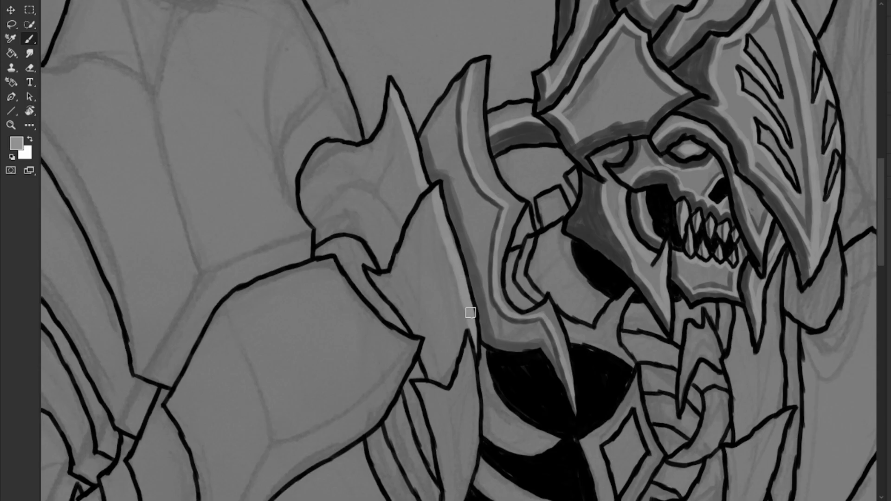
- Brush light grey highlights onto the rounded shoulder guard and the overlapping blades below it
{"action": "scroll", "coordinate": [464, 144], "scroll_direction": "down", "scroll_amount": 3}
{"action": "scroll", "coordinate": [482, 151], "scroll_direction": "left", "scroll_amount": 2}
{"action": "left_click_drag", "start_coordinate": [482, 93], "coordinate": [543, 413]}
{"action": "scroll", "coordinate": [492, 162], "scroll_direction": "up", "scroll_amount": 3}
{"action": "scroll", "coordinate": [492, 162], "scroll_direction": "left", "scroll_amount": 2}
{"action": "mouse_move", "coordinate": [511, 283]}
{"action": "left_mouse_down"}
{"action": "mouse_move", "coordinate": [501, 167]}
{"action": "mouse_move", "coordinate": [446, 233]}
{"action": "left_mouse_up"}
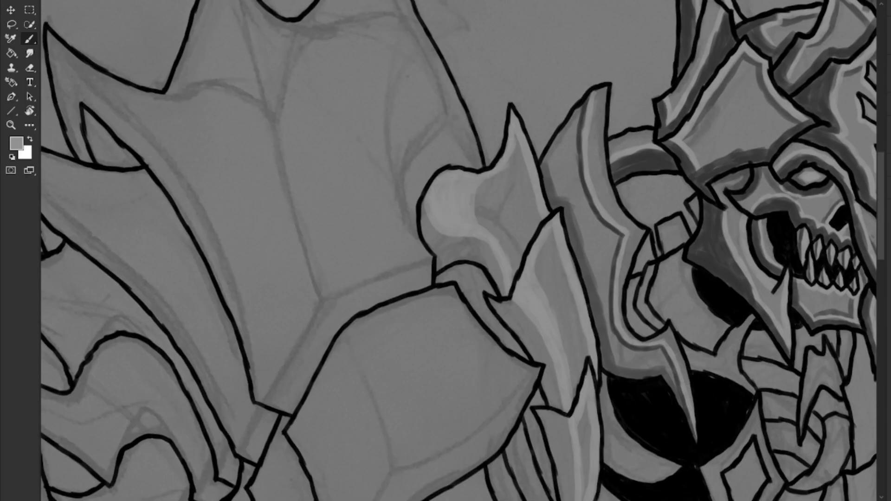
- Add dark shaded bands beside the highlights on the rounded shoulder guard and its overlapping blades
{"action": "scroll", "coordinate": [464, 232], "scroll_direction": "down", "scroll_amount": 5}
{"action": "scroll", "coordinate": [465, 232], "scroll_direction": "up", "scroll_amount": 5}
{"action": "scroll", "coordinate": [465, 232], "scroll_direction": "right", "scroll_amount": 4}
{"action": "left_click", "coordinate": [372, 241], "text": "alt"}
- Shade the long pointed chest plates hanging below the helmet with light edges and dark bands
{"action": "scroll", "coordinate": [407, 216], "scroll_direction": "left", "scroll_amount": 2}
{"action": "scroll", "coordinate": [497, 262], "scroll_direction": "down", "scroll_amount": 3}
{"action": "scroll", "coordinate": [498, 263], "scroll_direction": "right", "scroll_amount": 4}
{"action": "left_click", "coordinate": [576, 209], "text": "alt"}
{"action": "left_click_drag", "start_coordinate": [534, 399], "coordinate": [581, 167]}
{"action": "left_click", "coordinate": [597, 203], "text": "alt"}
{"action": "left_click_drag", "start_coordinate": [569, 118], "coordinate": [539, 372]}
{"action": "mouse_move", "coordinate": [592, 72]}
{"action": "left_mouse_down"}
{"action": "mouse_move", "coordinate": [557, 379]}
{"action": "mouse_move", "coordinate": [547, 386]}
{"action": "left_mouse_up"}
{"action": "left_click_drag", "start_coordinate": [555, 126], "coordinate": [540, 346]}
{"action": "scroll", "coordinate": [540, 346], "scroll_direction": "down", "scroll_amount": 5}
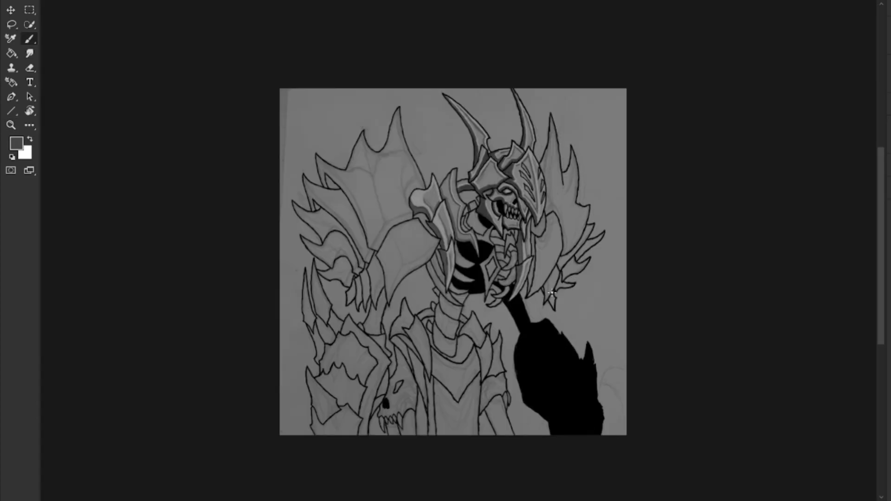
- Paint a darker inner band down the tall shoulder plate and shade the spike below the chin
{"action": "scroll", "coordinate": [418, 139], "scroll_direction": "up", "scroll_amount": 4}
{"action": "left_click", "coordinate": [406, 122], "text": "alt"}
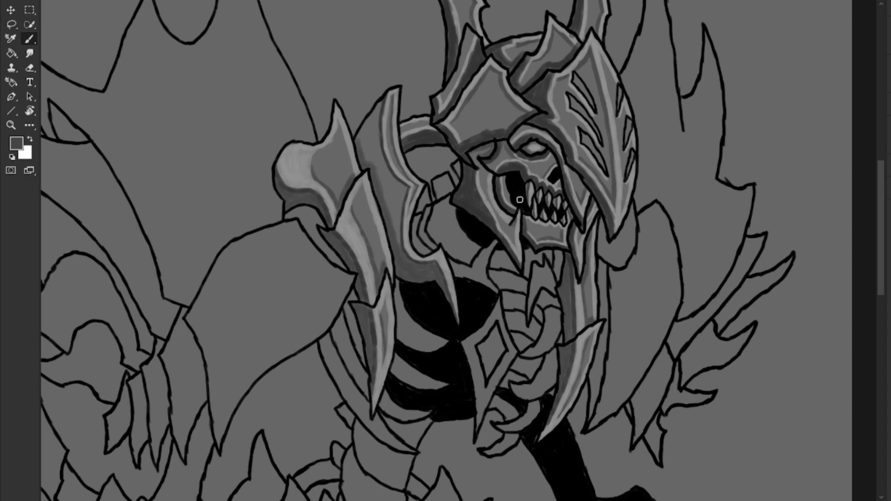
{"action": "scroll", "coordinate": [439, 159], "scroll_direction": "up", "scroll_amount": 3}
{"action": "scroll", "coordinate": [463, 262], "scroll_direction": "down", "scroll_amount": 5}
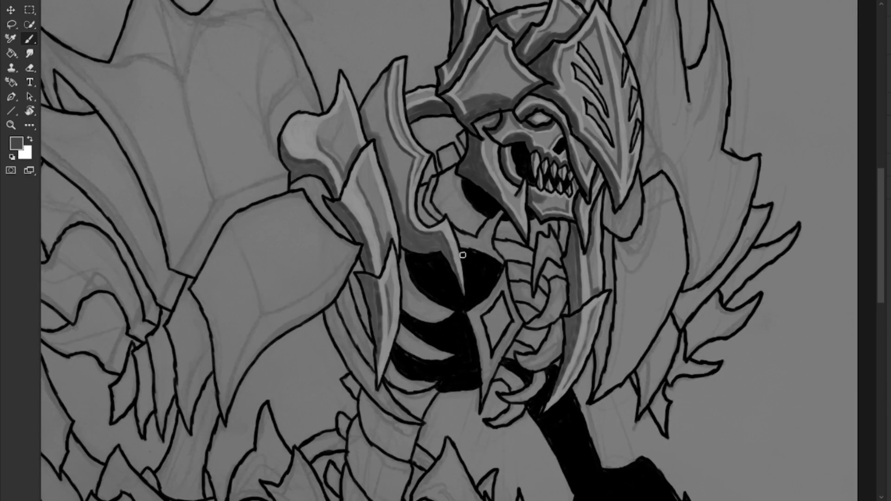
{"action": "left_click_drag", "start_coordinate": [390, 74], "coordinate": [449, 255]}
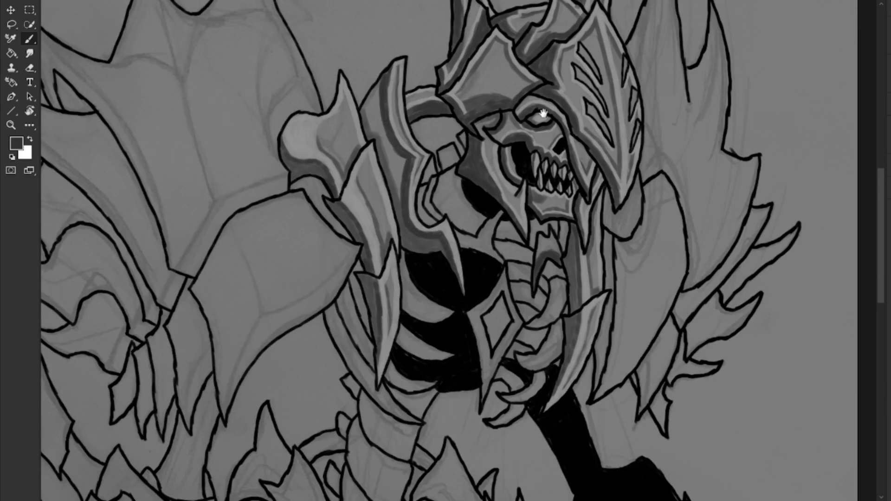
- Paint light upper edges and dark undersides on the ribs beneath the shoulder armour
{"action": "scroll", "coordinate": [550, 97], "scroll_direction": "up", "scroll_amount": 1}
{"action": "left_click", "coordinate": [737, 203], "text": "alt"}
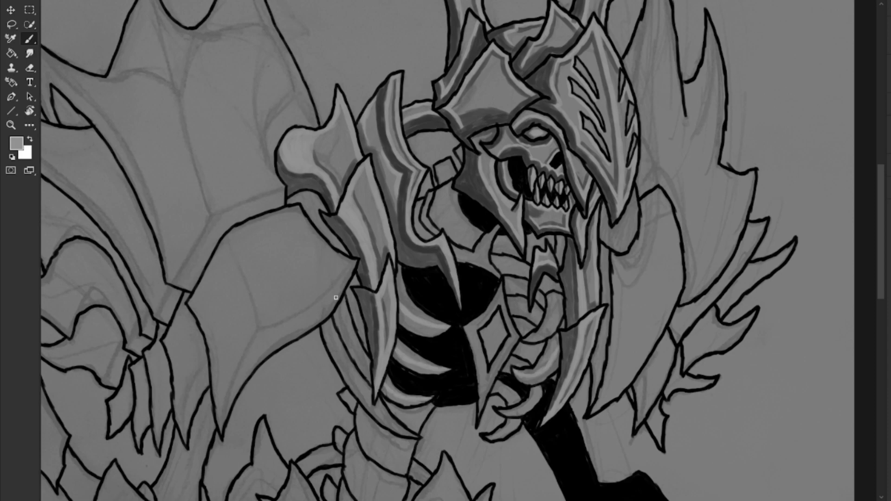
{"action": "left_click_drag", "start_coordinate": [335, 305], "coordinate": [369, 369]}
{"action": "scroll", "coordinate": [528, 369], "scroll_direction": "down", "scroll_amount": 3}
{"action": "scroll", "coordinate": [549, 197], "scroll_direction": "up", "scroll_amount": 2}
{"action": "left_click", "coordinate": [395, 440], "text": "alt"}
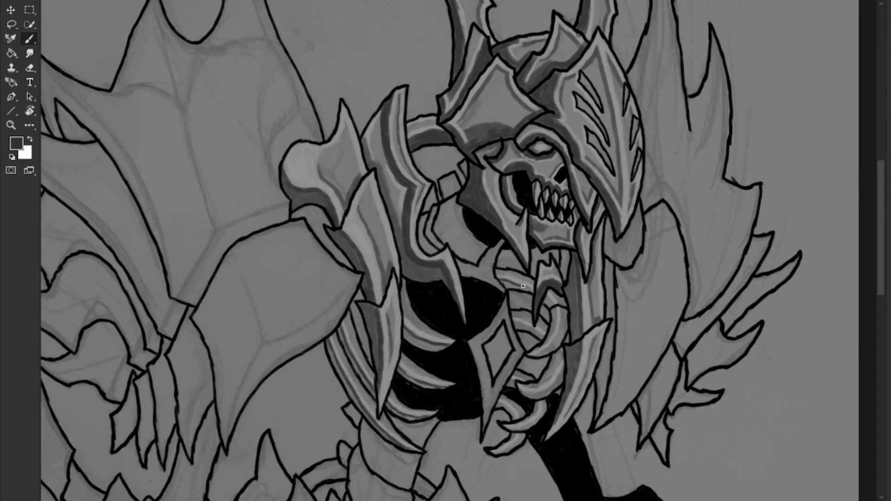
- Shade the spine segments and the curved ribs beside the sternum with light and dark bands
{"action": "scroll", "coordinate": [502, 279], "scroll_direction": "up", "scroll_amount": 3}
{"action": "scroll", "coordinate": [486, 115], "scroll_direction": "up", "scroll_amount": 2}
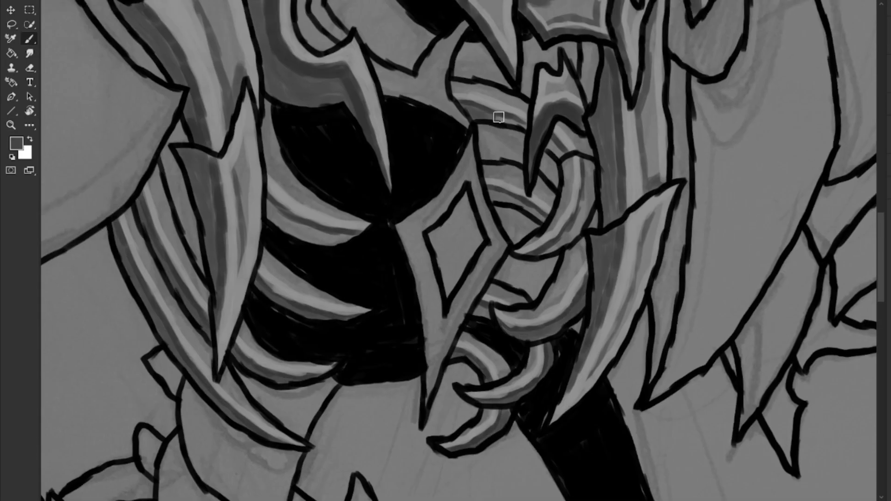
{"action": "scroll", "coordinate": [487, 115], "scroll_direction": "down", "scroll_amount": 5}
- Paint light and dark edge bands on the diamond-shaped sternum plate
{"action": "key", "text": "z"}
{"action": "scroll", "coordinate": [441, 251], "scroll_direction": "up", "scroll_amount": 4}
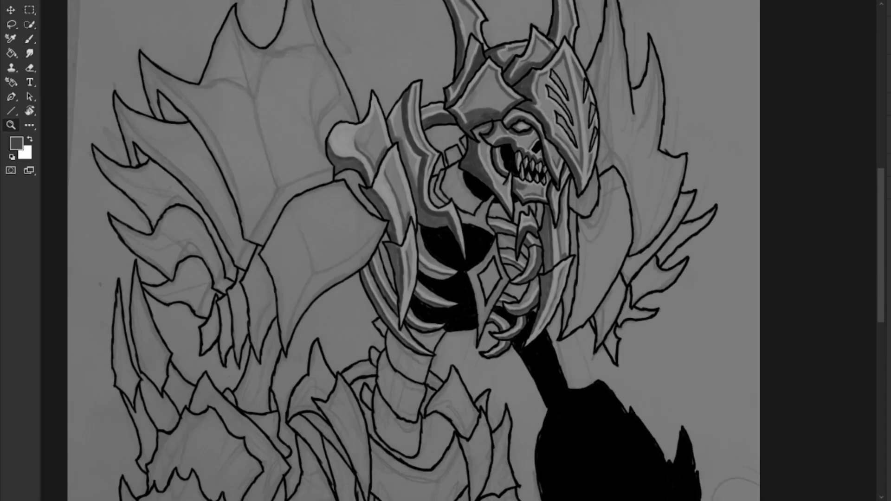
{"action": "scroll", "coordinate": [469, 236], "scroll_direction": "up", "scroll_amount": 3}
{"action": "key", "text": "b"}
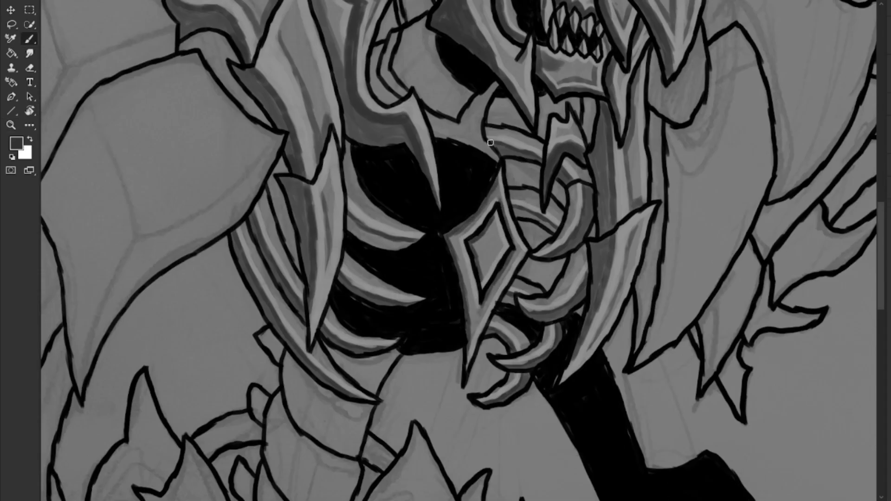
- Shade the neck, the shoulder clasp and the small bones below the jaw with sampled greys
{"action": "scroll", "coordinate": [418, 195], "scroll_direction": "up", "scroll_amount": 3}
{"action": "left_click", "coordinate": [485, 262], "text": "alt"}
{"action": "left_click", "coordinate": [489, 233], "text": "alt"}
{"action": "left_click_drag", "start_coordinate": [490, 234], "coordinate": [444, 172]}
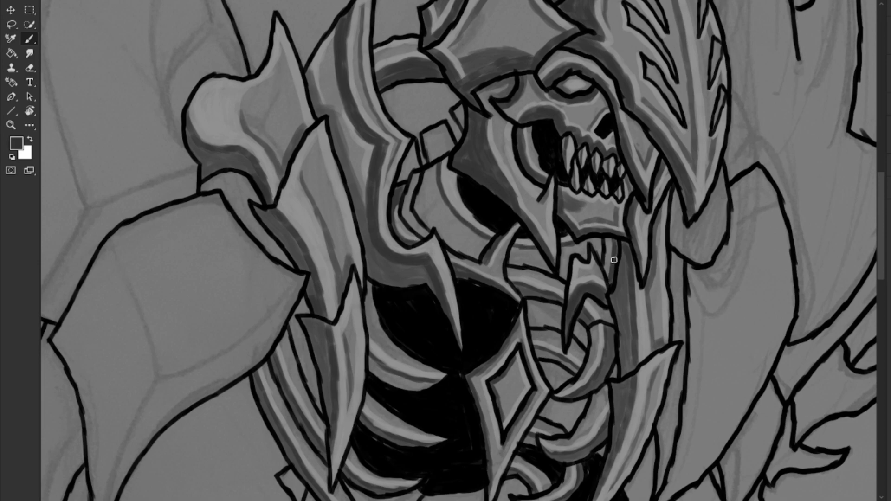
{"action": "mouse_move", "coordinate": [644, 282]}
{"action": "left_mouse_down"}
{"action": "mouse_move", "coordinate": [692, 280]}
{"action": "mouse_move", "coordinate": [564, 267]}
{"action": "left_mouse_up"}
- Add brighter grey highlights along the helmet's ridges and plate edges and inside the skull's eye
{"action": "left_click", "coordinate": [564, 267], "text": "alt"}
{"action": "scroll", "coordinate": [524, 131], "scroll_direction": "down", "scroll_amount": 4}
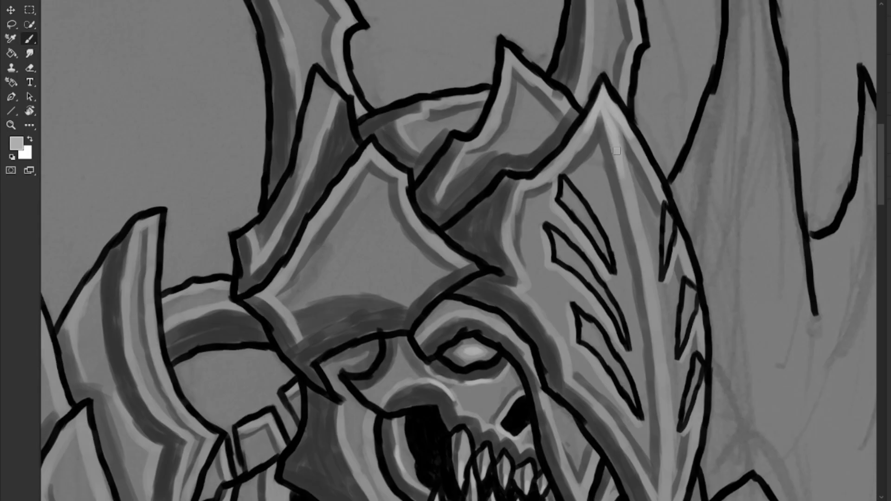
{"action": "scroll", "coordinate": [595, 131], "scroll_direction": "up", "scroll_amount": 1}
{"action": "scroll", "coordinate": [472, 70], "scroll_direction": "down", "scroll_amount": 2}
{"action": "scroll", "coordinate": [488, 257], "scroll_direction": "up", "scroll_amount": 3}
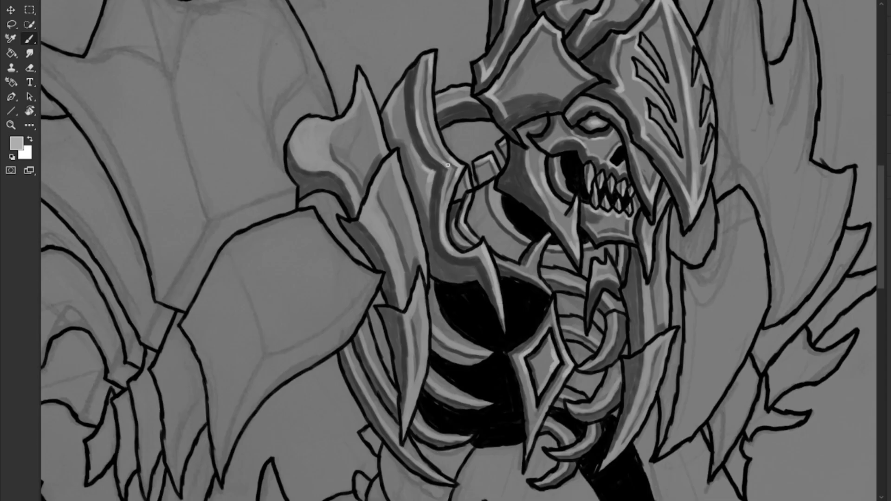
- Add brighter grey highlights to the shoulder blades, ribs and hanging chest plates
{"action": "scroll", "coordinate": [445, 165], "scroll_direction": "up", "scroll_amount": 1}
{"action": "left_click_drag", "start_coordinate": [433, 203], "coordinate": [364, 135]}
{"action": "left_click_drag", "start_coordinate": [491, 269], "coordinate": [496, 292]}
{"action": "left_click_drag", "start_coordinate": [698, 268], "coordinate": [582, 261]}
{"action": "mouse_move", "coordinate": [555, 382]}
{"action": "left_mouse_down"}
{"action": "mouse_move", "coordinate": [565, 391]}
{"action": "mouse_move", "coordinate": [583, 331]}
{"action": "left_mouse_up"}
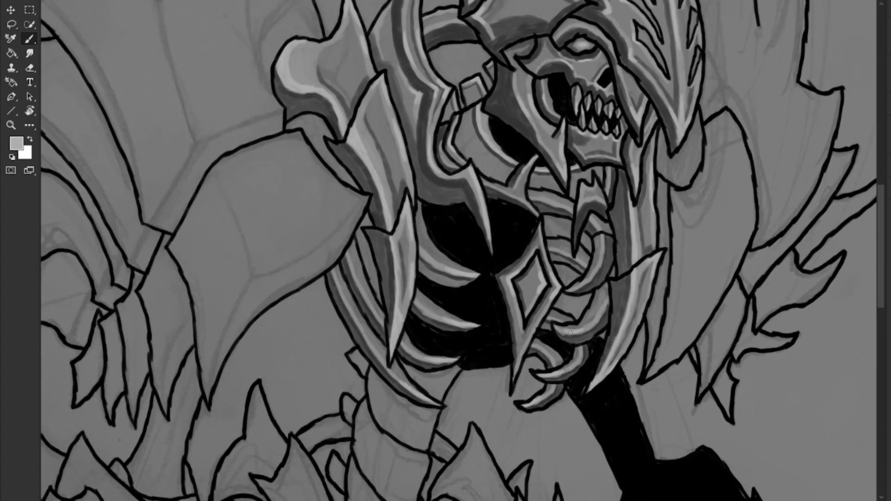
- Fill the large wing's arm bone and the lower membrane's bottom edge with dark grey
{"action": "key", "text": "z"}
{"action": "key", "text": "ctrl+minus"}
{"action": "key", "text": "ctrl+minus"}
{"action": "key", "text": "ctrl+minus"}
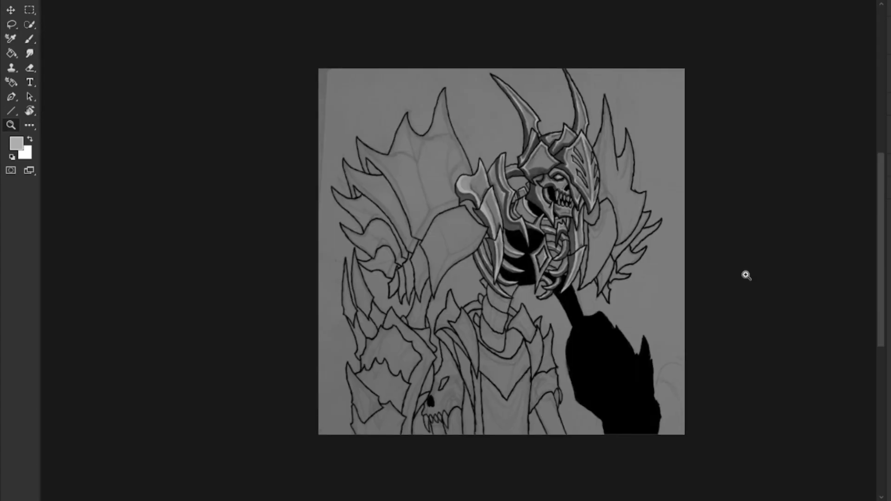
{"action": "key", "text": "ctrl+plus"}
{"action": "key", "text": "b"}
{"action": "key", "text": "r"}
{"action": "left_click_drag", "start_coordinate": [445, 251], "coordinate": [511, 195]}
{"action": "left_click_drag", "start_coordinate": [442, 278], "coordinate": [448, 381]}
{"action": "left_click_drag", "start_coordinate": [436, 236], "coordinate": [432, 342]}
{"action": "key", "text": "ctrl+plus"}
{"action": "left_click_drag", "start_coordinate": [339, 235], "coordinate": [341, 343]}
{"action": "key", "text": "r"}
{"action": "left_click_drag", "start_coordinate": [445, 250], "coordinate": [501, 213]}
{"action": "left_click_drag", "start_coordinate": [445, 316], "coordinate": [413, 199]}
{"action": "key", "text": "ctrl+plus"}
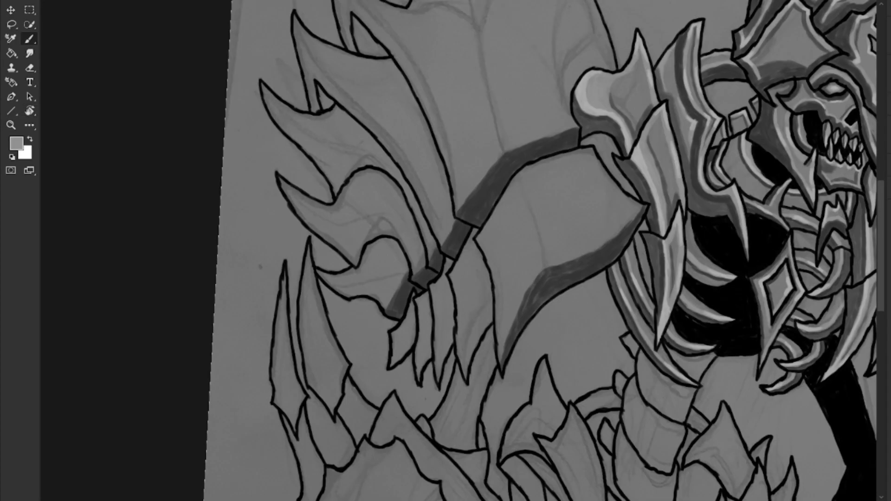
- Paint light grey folds and edges on the large wing's main membrane and lower panel
{"action": "scroll", "coordinate": [604, 283], "scroll_direction": "up", "scroll_amount": 3}
{"action": "mouse_move", "coordinate": [515, 246]}
{"action": "left_mouse_down"}
{"action": "mouse_move", "coordinate": [539, 305]}
{"action": "mouse_move", "coordinate": [536, 337]}
{"action": "left_mouse_up"}
{"action": "key", "text": "r"}
{"action": "mouse_move", "coordinate": [527, 247]}
{"action": "left_mouse_down"}
{"action": "mouse_move", "coordinate": [465, 195]}
{"action": "mouse_move", "coordinate": [492, 232]}
{"action": "mouse_move", "coordinate": [502, 334]}
{"action": "left_mouse_up"}
{"action": "key", "text": "ctrl+plus"}
{"action": "scroll", "coordinate": [583, 168], "scroll_direction": "up", "scroll_amount": 2}
{"action": "scroll", "coordinate": [583, 168], "scroll_direction": "right", "scroll_amount": 3}
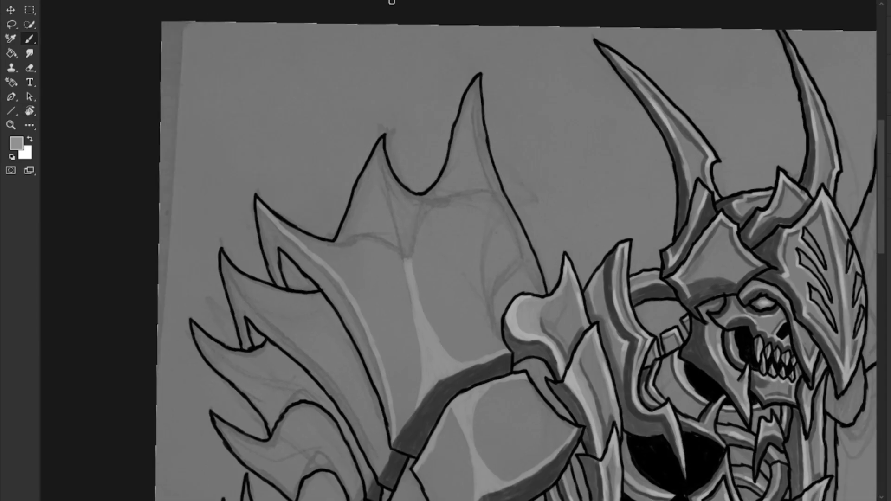
- Paint ridge lines along the large wing's upper spikes and across the scalloped top of its membrane
{"action": "left_click_drag", "start_coordinate": [264, 226], "coordinate": [367, 344]}
{"action": "left_click_drag", "start_coordinate": [291, 258], "coordinate": [390, 436]}
{"action": "left_click_drag", "start_coordinate": [334, 242], "coordinate": [420, 200]}
{"action": "mouse_move", "coordinate": [534, 264]}
{"action": "left_mouse_down"}
{"action": "mouse_move", "coordinate": [498, 311]}
{"action": "mouse_move", "coordinate": [512, 252]}
{"action": "left_mouse_up"}
{"action": "left_click_drag", "start_coordinate": [376, 172], "coordinate": [409, 251]}
{"action": "left_click_drag", "start_coordinate": [469, 107], "coordinate": [462, 193]}
{"action": "left_click_drag", "start_coordinate": [430, 195], "coordinate": [504, 190]}
{"action": "left_click", "coordinate": [597, 204], "text": "alt"}
{"action": "left_click_drag", "start_coordinate": [383, 149], "coordinate": [409, 248]}
{"action": "left_click_drag", "start_coordinate": [475, 84], "coordinate": [466, 179]}
{"action": "left_click_drag", "start_coordinate": [404, 218], "coordinate": [419, 288]}
- Fill the shadowed sides of the large wing's membrane panels and upper spikes with dark grey
{"action": "scroll", "coordinate": [504, 269], "scroll_direction": "down", "scroll_amount": 3}
{"action": "left_click", "coordinate": [773, 253], "text": "alt"}
{"action": "left_click_drag", "start_coordinate": [397, 176], "coordinate": [436, 227]}
{"action": "mouse_move", "coordinate": [325, 149]}
{"action": "left_mouse_down"}
{"action": "mouse_move", "coordinate": [446, 353]}
{"action": "mouse_move", "coordinate": [439, 265]}
{"action": "left_mouse_up"}
{"action": "scroll", "coordinate": [425, 207], "scroll_direction": "up", "scroll_amount": 3}
{"action": "left_click_drag", "start_coordinate": [414, 162], "coordinate": [475, 237]}
{"action": "left_click_drag", "start_coordinate": [544, 77], "coordinate": [535, 140]}
{"action": "scroll", "coordinate": [535, 140], "scroll_direction": "down", "scroll_amount": 5}
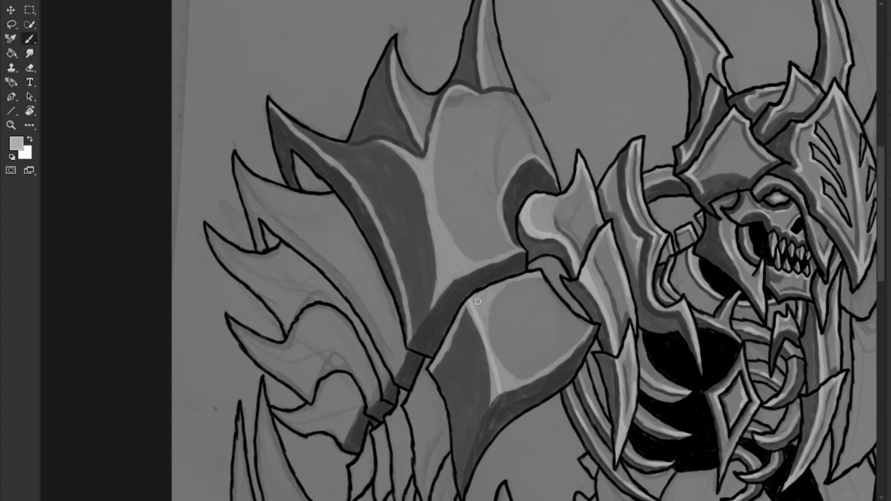
- Brighten the central fold highlights on the large wing's upper and lower membranes
{"action": "left_click_drag", "start_coordinate": [478, 302], "coordinate": [506, 390]}
{"action": "left_click_drag", "start_coordinate": [448, 284], "coordinate": [420, 154]}
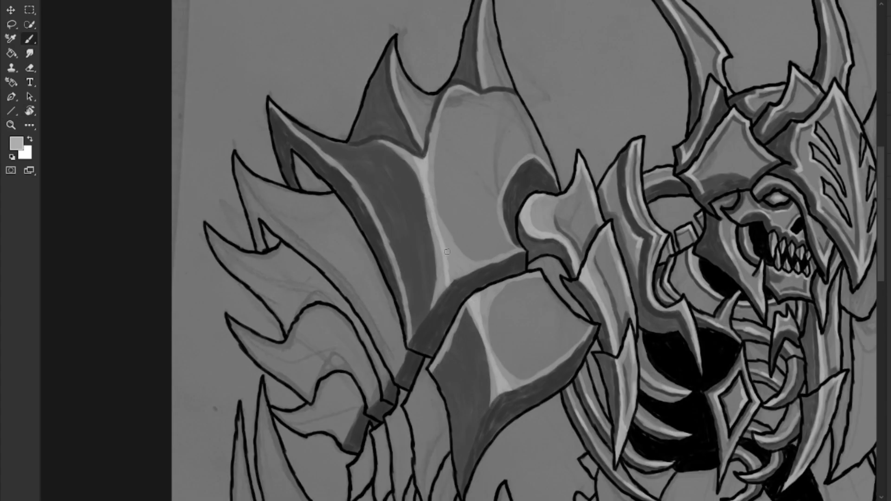
- Paint light ridges and dark shading along the large wing's outer side spikes
{"action": "scroll", "coordinate": [545, 133], "scroll_direction": "down", "scroll_amount": 5}
{"action": "scroll", "coordinate": [452, 149], "scroll_direction": "up", "scroll_amount": 4}
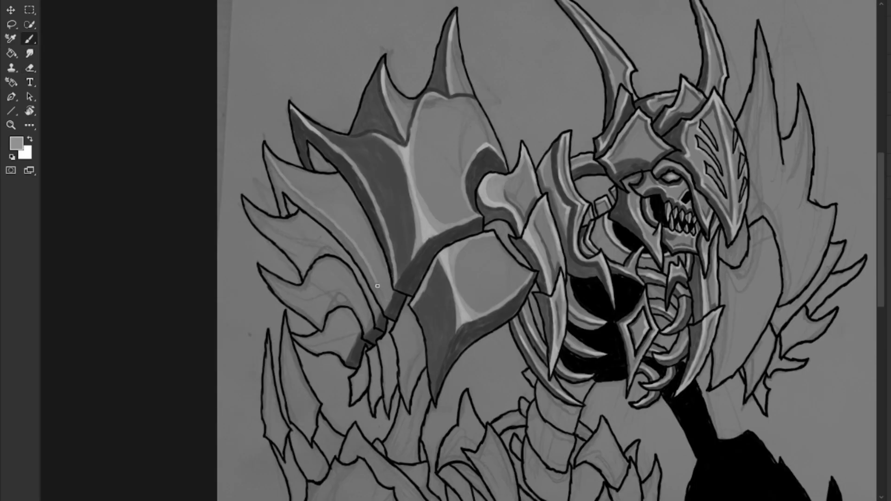
{"action": "left_click_drag", "start_coordinate": [268, 156], "coordinate": [381, 306]}
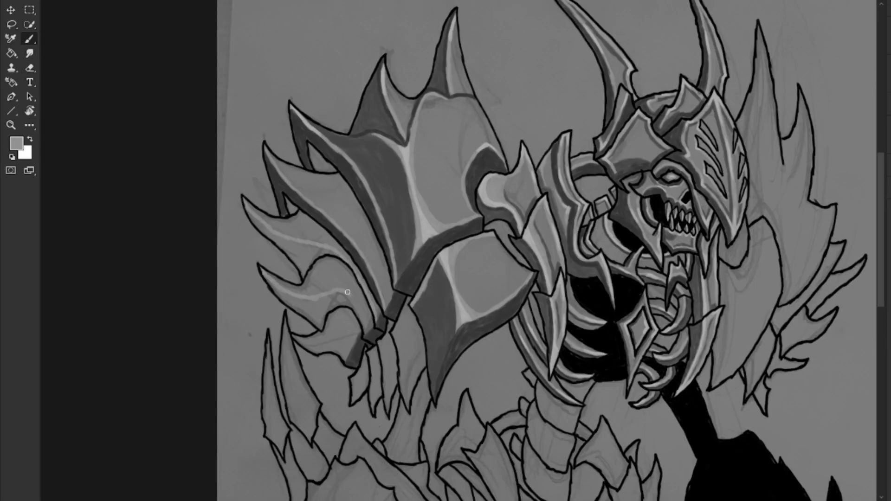
- Paint dark undersides on the lowest wing spikes and shade the narrow folds hanging beneath the wing joint
{"action": "scroll", "coordinate": [413, 293], "scroll_direction": "up", "scroll_amount": 2}
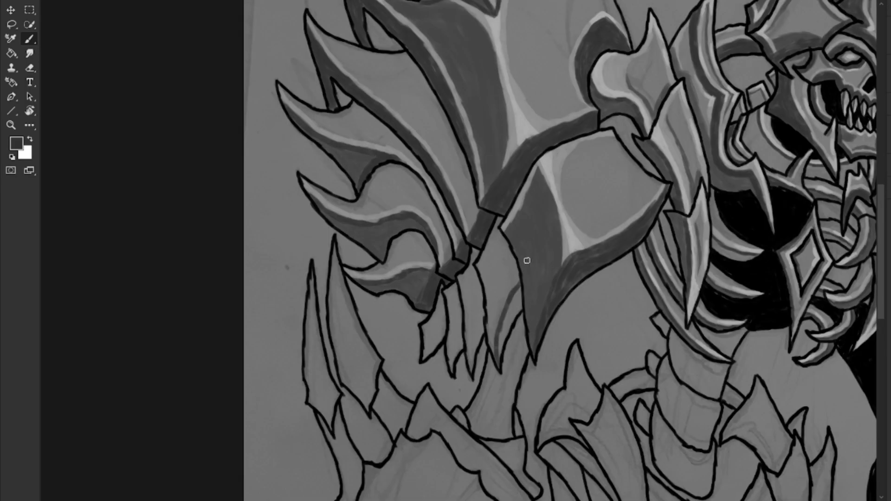
{"action": "scroll", "coordinate": [855, 338], "scroll_direction": "up", "scroll_amount": 1}
{"action": "scroll", "coordinate": [855, 338], "scroll_direction": "right", "scroll_amount": 1}
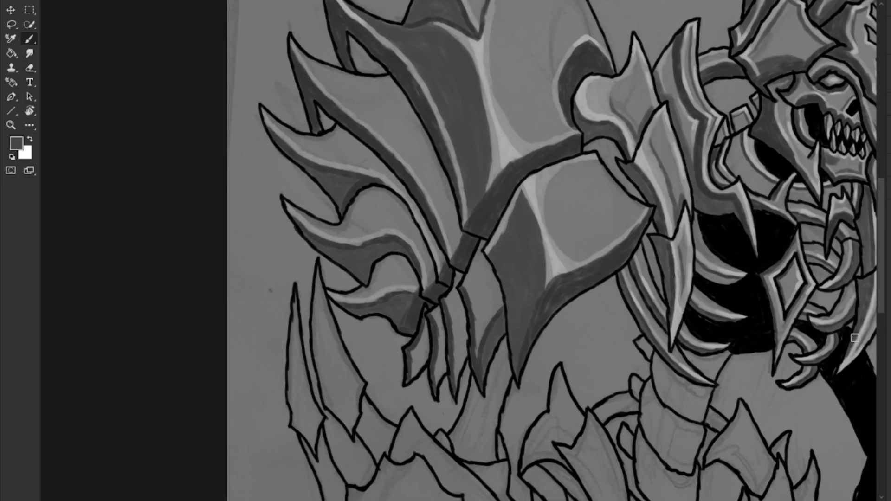
- Add brighter highlights to the tips and ridges of the large wing's spikes
{"action": "scroll", "coordinate": [278, 220], "scroll_direction": "up", "scroll_amount": 4}
{"action": "scroll", "coordinate": [278, 220], "scroll_direction": "left", "scroll_amount": 1}
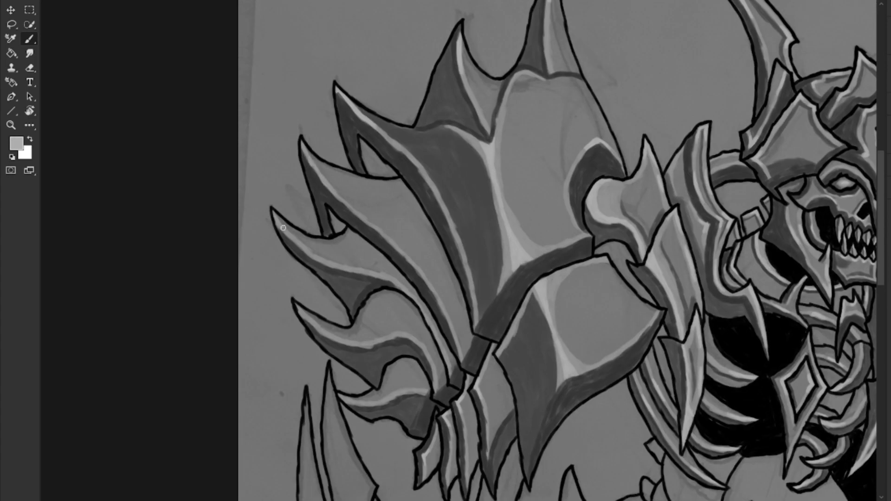
{"action": "scroll", "coordinate": [331, 263], "scroll_direction": "down", "scroll_amount": 1}
{"action": "scroll", "coordinate": [331, 263], "scroll_direction": "left", "scroll_amount": 2}
{"action": "left_click", "coordinate": [473, 300], "text": "alt"}
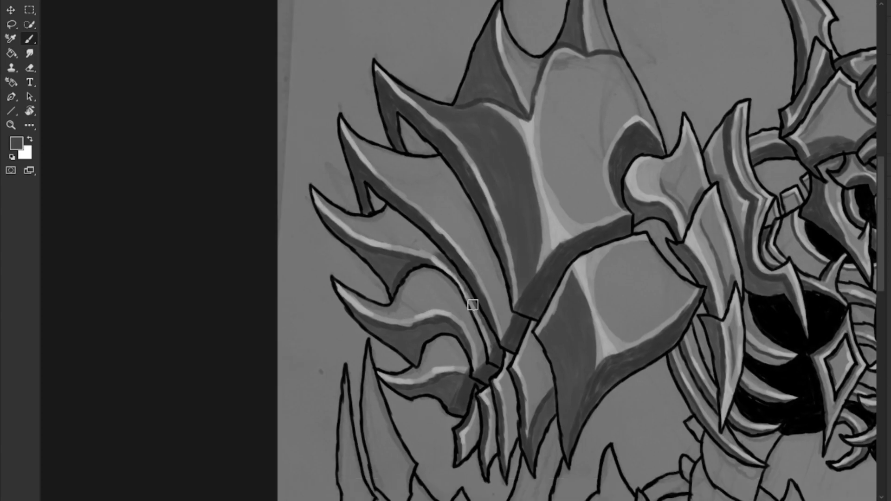
- Paint light webbing highlights and dark recesses between the large wing's lower spikes
{"action": "left_click_drag", "start_coordinate": [484, 282], "coordinate": [486, 253]}
{"action": "left_click", "coordinate": [546, 144], "text": "alt"}
{"action": "key", "text": "z"}
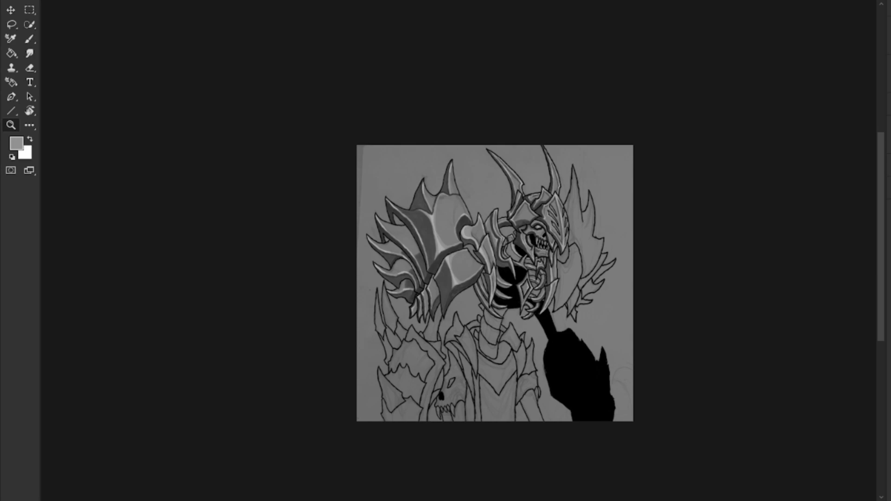
{"action": "left_click", "coordinate": [409, 258]}
{"action": "key", "text": "b"}
{"action": "left_click", "coordinate": [439, 199], "text": "alt"}
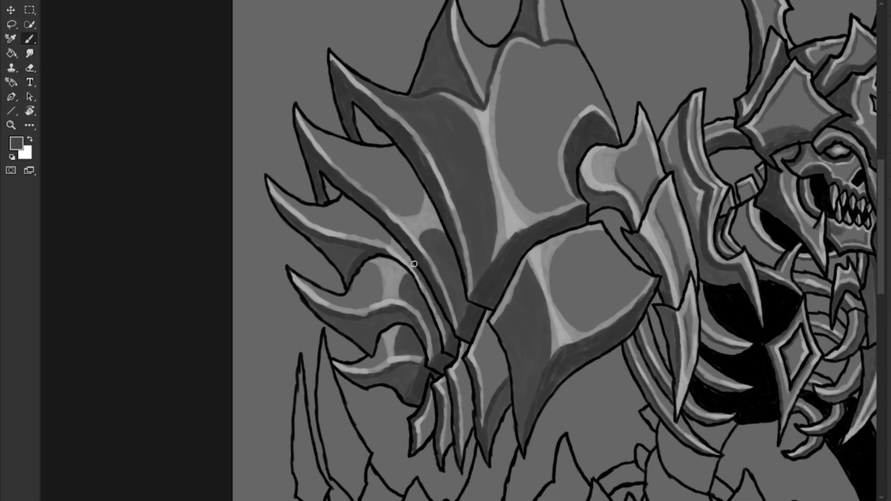
- Brighten the centres of the webbing highlights between the lower wing spikes with a lighter grey
{"action": "scroll", "coordinate": [551, 252], "scroll_direction": "down", "scroll_amount": 2}
{"action": "scroll", "coordinate": [458, 134], "scroll_direction": "up", "scroll_amount": 4}
{"action": "left_click_drag", "start_coordinate": [458, 133], "coordinate": [441, 203]}
{"action": "scroll", "coordinate": [441, 203], "scroll_direction": "left", "scroll_amount": 2}
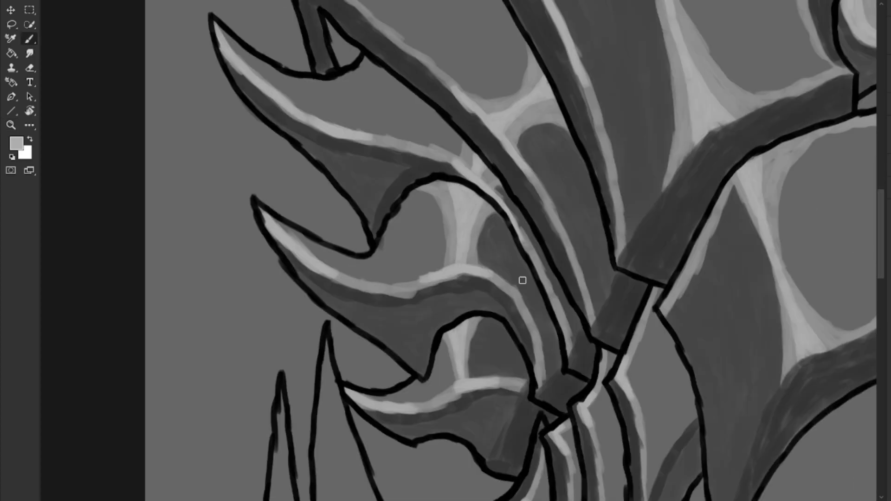
- Fill the gap beneath the helmet's pointed side plate with solid black
{"action": "scroll", "coordinate": [458, 366], "scroll_direction": "down", "scroll_amount": 3}
{"action": "key", "text": "z"}
{"action": "scroll", "coordinate": [686, 383], "scroll_direction": "up", "scroll_amount": 2}
{"action": "scroll", "coordinate": [707, 366], "scroll_direction": "up", "scroll_amount": 2}
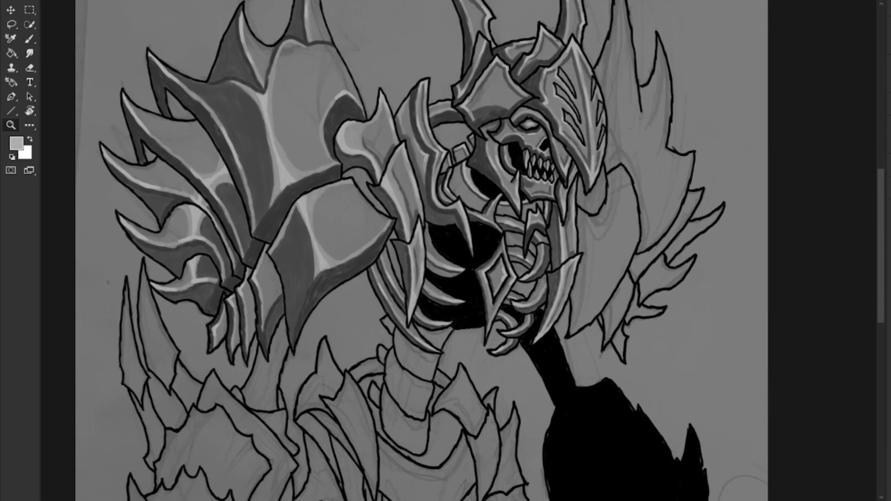
{"action": "key", "text": "d"}
{"action": "scroll", "coordinate": [701, 177], "scroll_direction": "right", "scroll_amount": 1}
{"action": "scroll", "coordinate": [701, 177], "scroll_direction": "up", "scroll_amount": 1}
{"action": "scroll", "coordinate": [572, 213], "scroll_direction": "left", "scroll_amount": 2}
{"action": "scroll", "coordinate": [549, 238], "scroll_direction": "down", "scroll_amount": 1}
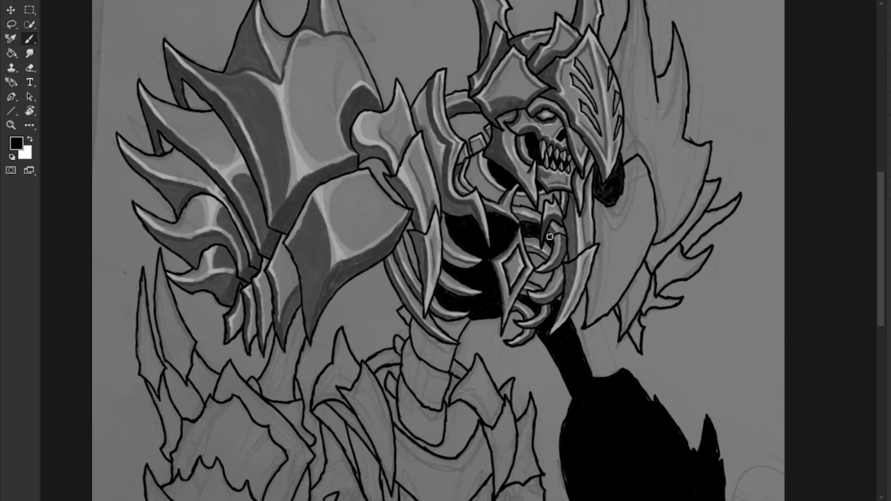
- Fill the gaps at the shoulder joint, between the large wing's upper spikes and inside the waist collar with black
{"action": "scroll", "coordinate": [369, 158], "scroll_direction": "left", "scroll_amount": 5}
{"action": "scroll", "coordinate": [369, 158], "scroll_direction": "down", "scroll_amount": 3}
{"action": "scroll", "coordinate": [541, 235], "scroll_direction": "down", "scroll_amount": 4}
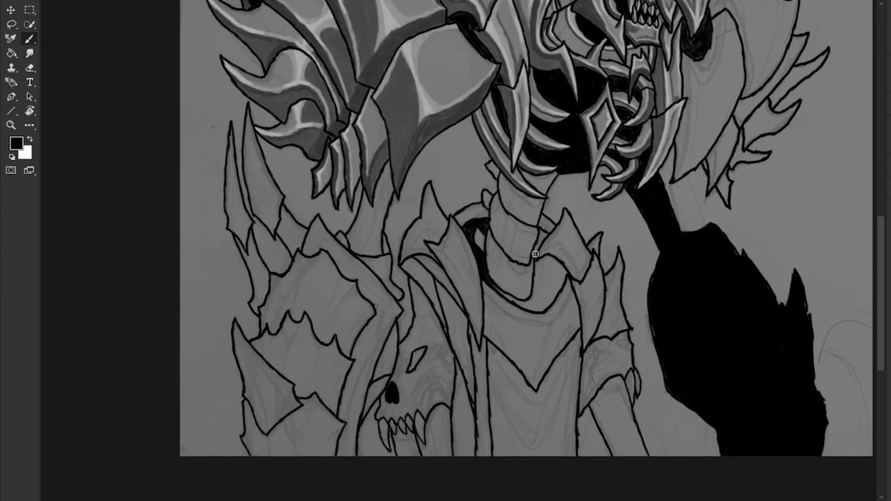
{"action": "key", "text": "z"}
{"action": "scroll", "coordinate": [623, 137], "scroll_direction": "down", "scroll_amount": 5}
{"action": "scroll", "coordinate": [628, 290], "scroll_direction": "up", "scroll_amount": 8}
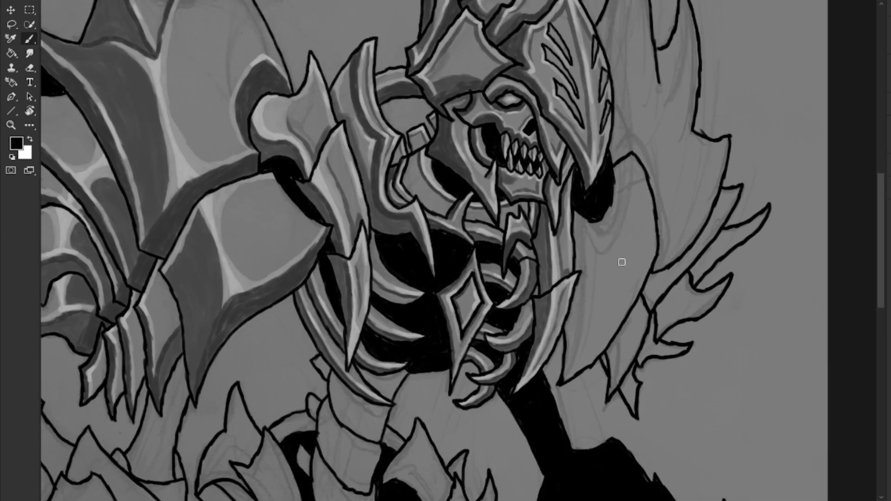
- Paint dark shadows along the inner edges of the shoulder wing and rounded plate behind the helmet, with a light border
{"action": "scroll", "coordinate": [622, 263], "scroll_direction": "up", "scroll_amount": 3}
{"action": "scroll", "coordinate": [603, 232], "scroll_direction": "down", "scroll_amount": 5}
{"action": "scroll", "coordinate": [612, 205], "scroll_direction": "up", "scroll_amount": 3}
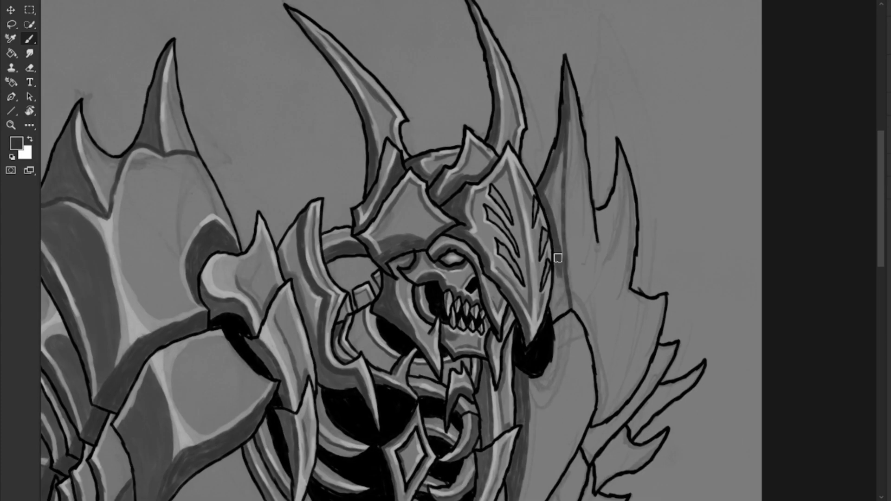
{"action": "scroll", "coordinate": [571, 223], "scroll_direction": "down", "scroll_amount": 3}
{"action": "scroll", "coordinate": [589, 214], "scroll_direction": "up", "scroll_amount": 3}
{"action": "left_click_drag", "start_coordinate": [540, 274], "coordinate": [560, 215]}
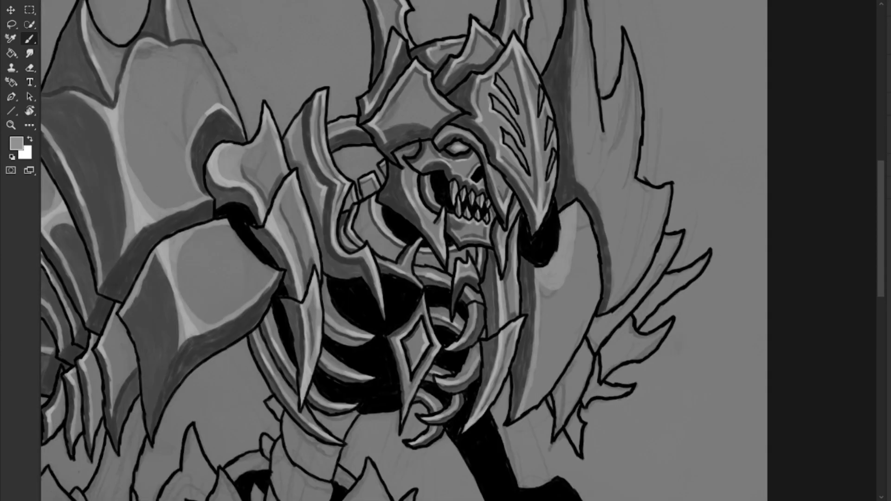
- Darken the second spike of the wing behind the helmet and trace light edges along its spikes, rim and rounded plate
{"action": "left_click_drag", "start_coordinate": [658, 82], "coordinate": [624, 150]}
{"action": "left_click", "coordinate": [591, 160], "text": "alt"}
{"action": "left_click_drag", "start_coordinate": [586, 205], "coordinate": [584, 113]}
{"action": "left_click_drag", "start_coordinate": [613, 260], "coordinate": [603, 130]}
{"action": "scroll", "coordinate": [603, 195], "scroll_direction": "up", "scroll_amount": 2}
{"action": "left_click_drag", "start_coordinate": [580, 246], "coordinate": [636, 171]}
{"action": "scroll", "coordinate": [617, 227], "scroll_direction": "up", "scroll_amount": 1}
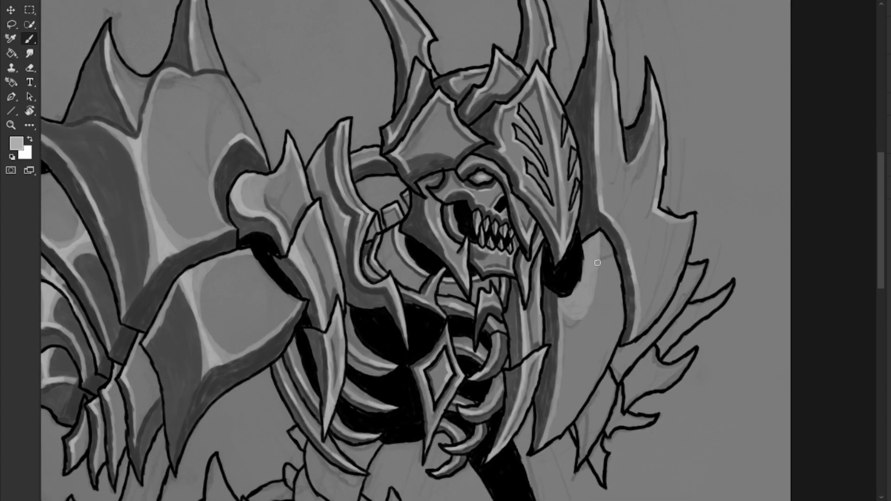
{"action": "scroll", "coordinate": [599, 218], "scroll_direction": "down", "scroll_amount": 2}
{"action": "scroll", "coordinate": [654, 235], "scroll_direction": "up", "scroll_amount": 2}
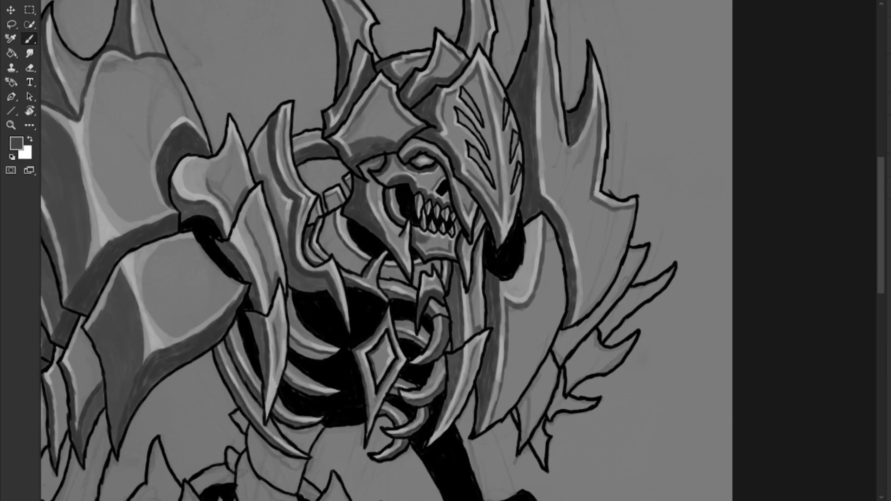
- Shade the small lower spikes of the wing behind the helmet with dark undersides and light edges
{"action": "scroll", "coordinate": [417, 278], "scroll_direction": "up", "scroll_amount": 2}
{"action": "mouse_move", "coordinate": [666, 269]}
{"action": "left_mouse_down"}
{"action": "mouse_move", "coordinate": [610, 179]}
{"action": "mouse_move", "coordinate": [610, 118]}
{"action": "mouse_move", "coordinate": [599, 241]}
{"action": "mouse_move", "coordinate": [613, 56]}
{"action": "left_mouse_up"}
{"action": "left_click", "coordinate": [583, 93], "text": "alt"}
{"action": "left_click_drag", "start_coordinate": [674, 292], "coordinate": [588, 229]}
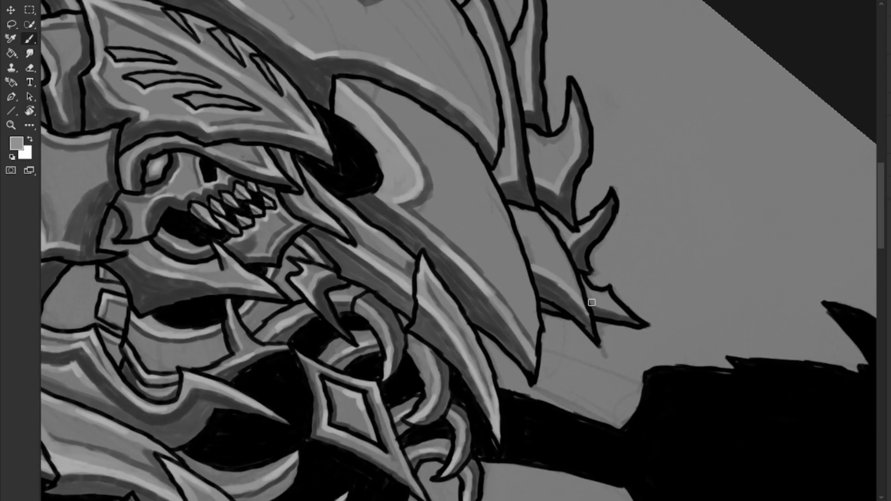
{"action": "scroll", "coordinate": [565, 99], "scroll_direction": "down", "scroll_amount": 4}
{"action": "scroll", "coordinate": [460, 313], "scroll_direction": "up", "scroll_amount": 4}
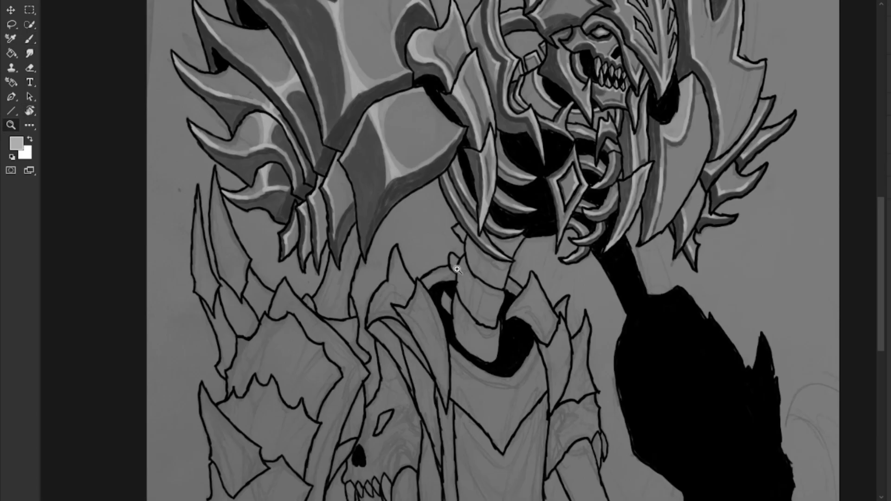
- Paint light lower rims and dark side shadows on the spine segments below the ribcage
{"action": "scroll", "coordinate": [538, 203], "scroll_direction": "down", "scroll_amount": 3}
{"action": "scroll", "coordinate": [541, 259], "scroll_direction": "up", "scroll_amount": 3}
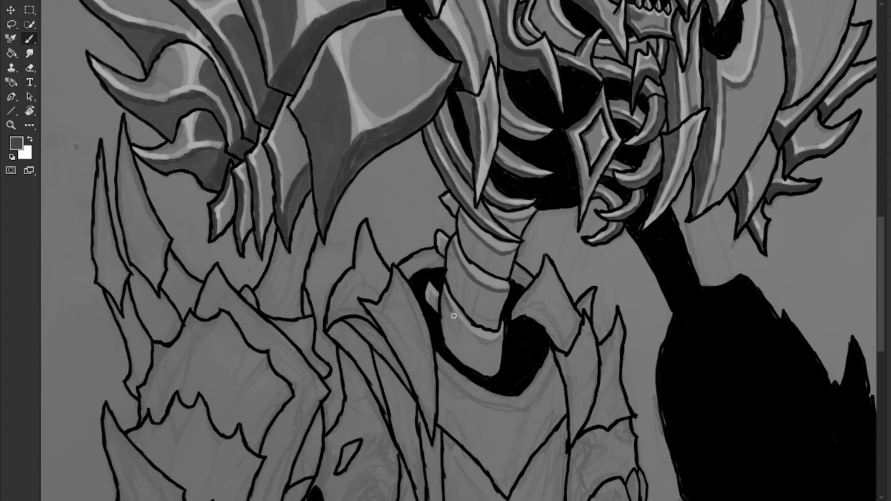
{"action": "left_click", "coordinate": [458, 259], "text": "alt"}
{"action": "left_click", "coordinate": [510, 216], "text": "alt"}
{"action": "mouse_move", "coordinate": [459, 258]}
{"action": "left_mouse_down"}
{"action": "mouse_move", "coordinate": [483, 223]}
{"action": "mouse_move", "coordinate": [454, 349]}
{"action": "left_mouse_up"}
{"action": "left_click_drag", "start_coordinate": [459, 278], "coordinate": [492, 288]}
{"action": "left_click_drag", "start_coordinate": [464, 242], "coordinate": [438, 239]}
{"action": "scroll", "coordinate": [439, 239], "scroll_direction": "down", "scroll_amount": 4}
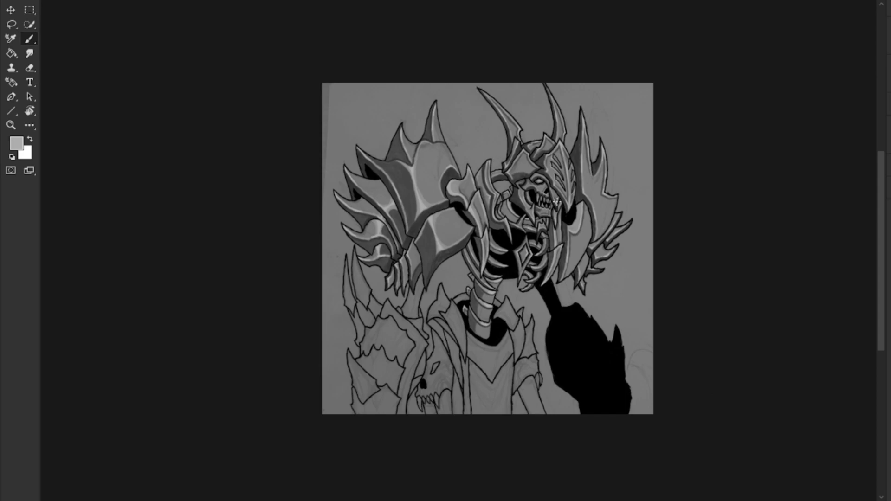
- Shade the forearm beneath the large wing with a dark side and light vertical edge lines
{"action": "key", "text": "z"}
{"action": "mouse_move", "coordinate": [556, 201]}
{"action": "left_mouse_down"}
{"action": "mouse_move", "coordinate": [583, 282]}
{"action": "mouse_move", "coordinate": [292, 1]}
{"action": "left_mouse_up"}
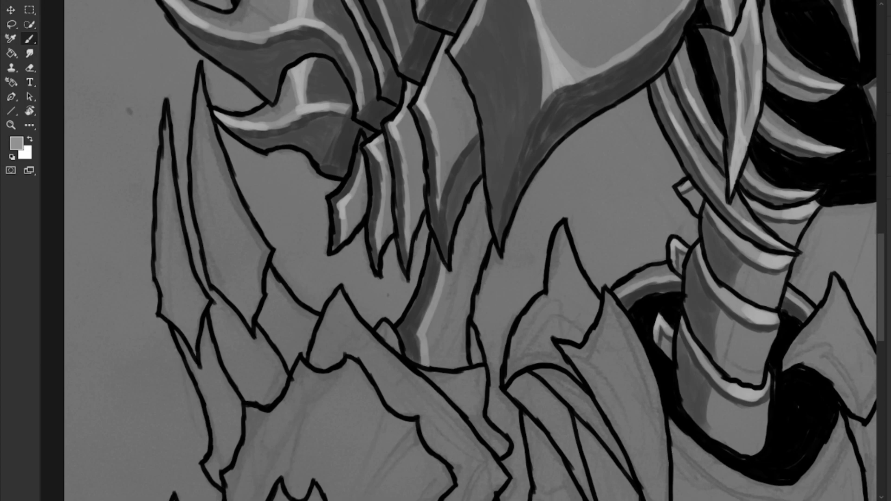
{"action": "left_click_drag", "start_coordinate": [435, 285], "coordinate": [420, 345]}
{"action": "left_click_drag", "start_coordinate": [478, 232], "coordinate": [460, 367]}
{"action": "key", "text": "z"}
{"action": "left_click_drag", "start_coordinate": [511, 280], "coordinate": [476, 280]}
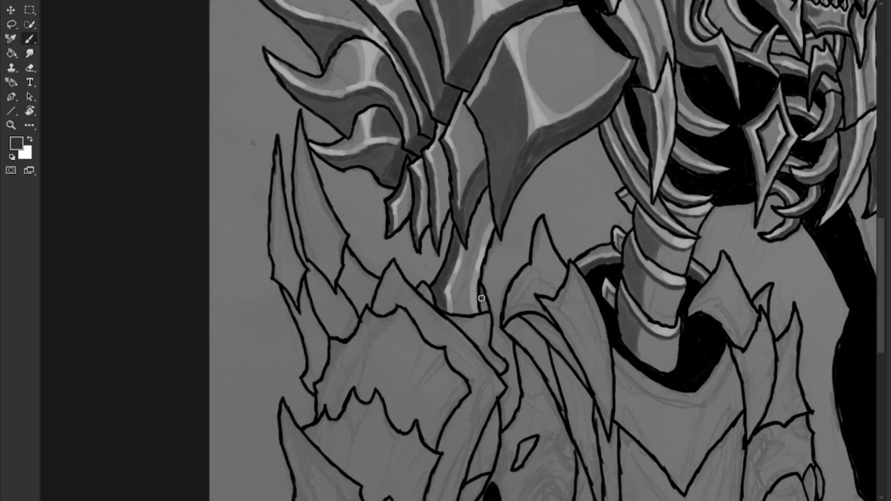
- Paint dark undersides and light ridges on the long spikes rising from the gauntlet
{"action": "left_click_drag", "start_coordinate": [302, 121], "coordinate": [335, 260]}
{"action": "left_click_drag", "start_coordinate": [306, 140], "coordinate": [343, 237]}
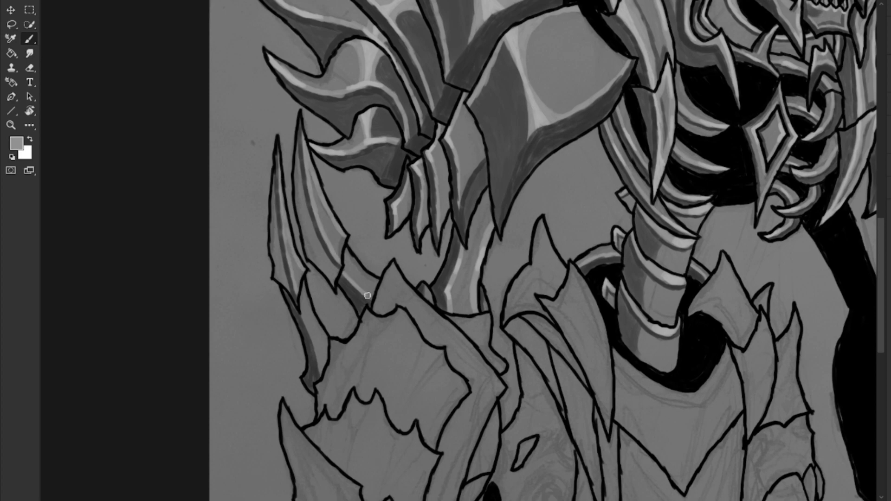
{"action": "left_click_drag", "start_coordinate": [302, 284], "coordinate": [320, 372]}
{"action": "mouse_move", "coordinate": [279, 153]}
{"action": "left_mouse_down"}
{"action": "mouse_move", "coordinate": [282, 224]}
{"action": "mouse_move", "coordinate": [314, 260]}
{"action": "left_mouse_up"}
{"action": "left_click", "coordinate": [282, 224], "text": "alt"}
{"action": "left_click_drag", "start_coordinate": [301, 169], "coordinate": [339, 283]}
{"action": "left_click_drag", "start_coordinate": [288, 290], "coordinate": [273, 175]}
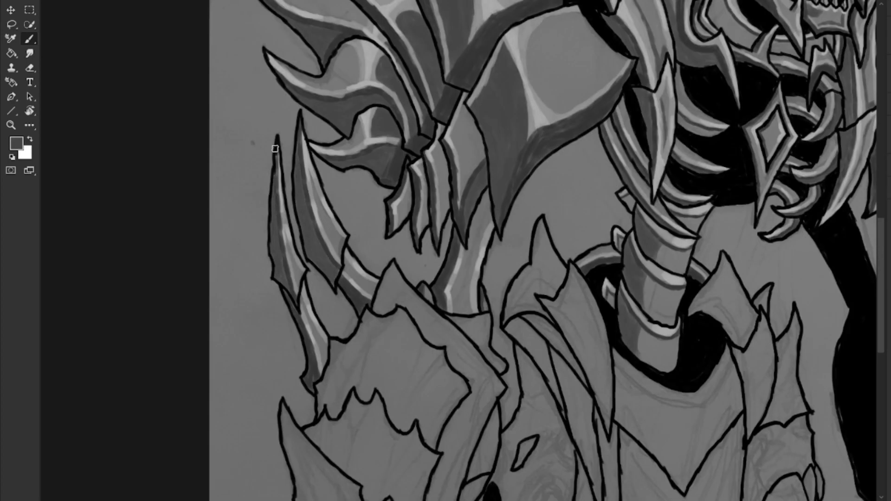
- Shade the large spike on the lower gauntlet with a dark outer face and a light central ridge
{"action": "key", "text": "z"}
{"action": "key", "text": "ctrl+0"}
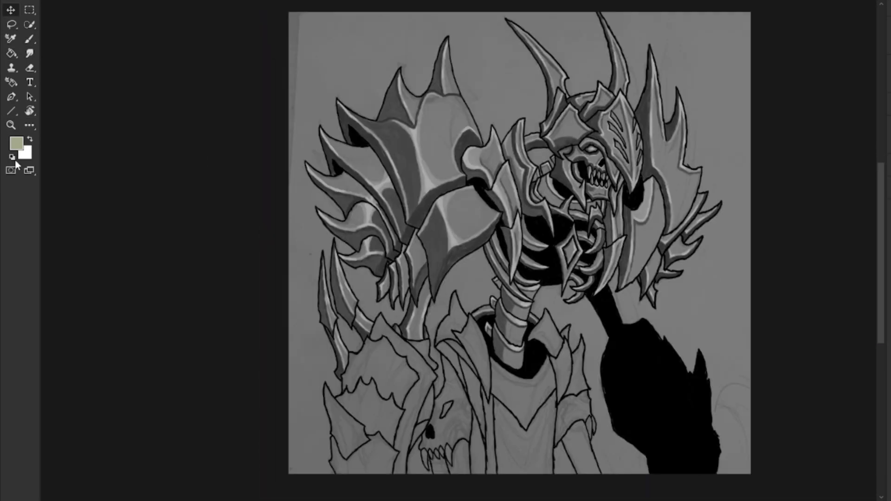
{"action": "scroll", "coordinate": [429, 370], "scroll_direction": "up", "scroll_amount": 2}
{"action": "key", "text": "b"}
{"action": "left_click_drag", "start_coordinate": [299, 271], "coordinate": [341, 371]}
{"action": "left_click", "coordinate": [325, 325], "text": "alt"}
{"action": "left_click_drag", "start_coordinate": [302, 302], "coordinate": [336, 404]}
{"action": "left_click", "coordinate": [321, 297], "text": "alt"}
{"action": "left_click_drag", "start_coordinate": [301, 281], "coordinate": [348, 411]}
{"action": "left_click_drag", "start_coordinate": [336, 325], "coordinate": [385, 379]}
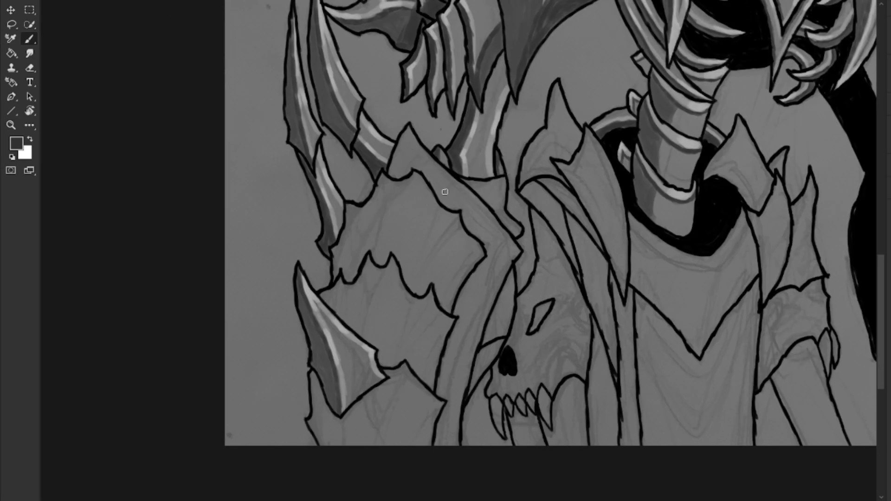
- Paint dark fold lines and shadows down the lower gauntlet's overlapping scales
{"action": "left_click_drag", "start_coordinate": [393, 251], "coordinate": [360, 339]}
{"action": "left_click_drag", "start_coordinate": [341, 278], "coordinate": [320, 321]}
{"action": "left_click_drag", "start_coordinate": [432, 290], "coordinate": [392, 367]}
{"action": "left_click_drag", "start_coordinate": [406, 364], "coordinate": [364, 446]}
{"action": "left_click_drag", "start_coordinate": [325, 374], "coordinate": [311, 446]}
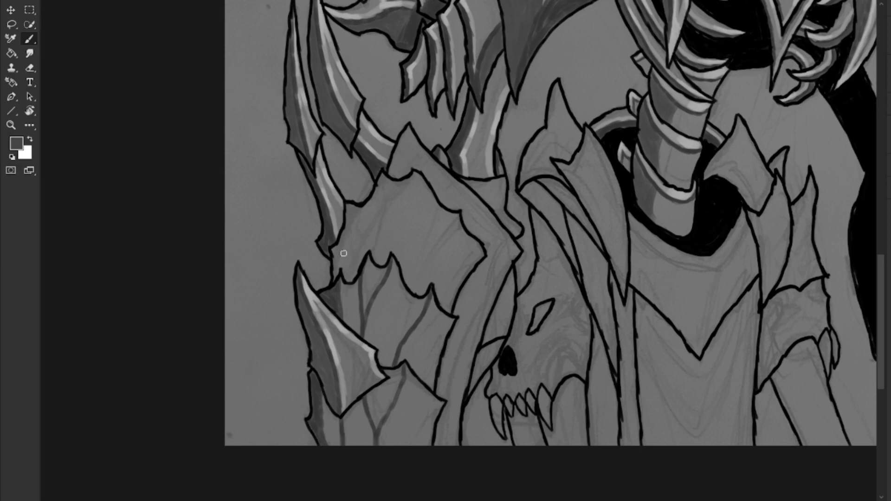
{"action": "left_click_drag", "start_coordinate": [358, 281], "coordinate": [341, 335]}
{"action": "left_click_drag", "start_coordinate": [338, 397], "coordinate": [325, 446]}
- Trace light edges beside the dark folds on the lower gauntlet scales
{"action": "left_click", "coordinate": [334, 325], "text": "alt"}
{"action": "left_click_drag", "start_coordinate": [395, 265], "coordinate": [367, 341]}
{"action": "mouse_move", "coordinate": [432, 297]}
{"action": "left_mouse_down"}
{"action": "mouse_move", "coordinate": [399, 364]}
{"action": "mouse_move", "coordinate": [380, 446]}
{"action": "left_mouse_up"}
{"action": "left_click_drag", "start_coordinate": [452, 321], "coordinate": [430, 390]}
- Paint dark folds and recess shadows on the upper gauntlet scales
{"action": "left_click", "coordinate": [385, 186], "text": "alt"}
{"action": "left_click_drag", "start_coordinate": [416, 175], "coordinate": [376, 263]}
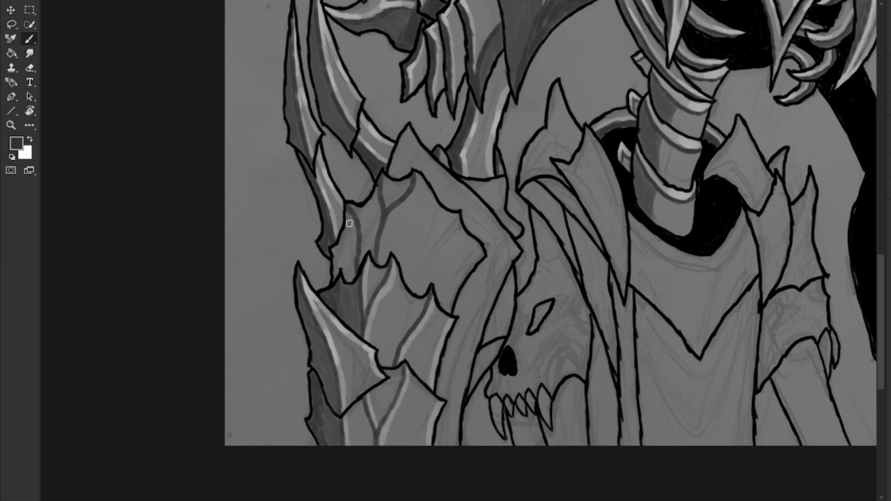
{"action": "left_click_drag", "start_coordinate": [458, 216], "coordinate": [416, 295]}
{"action": "left_click_drag", "start_coordinate": [370, 205], "coordinate": [352, 261]}
{"action": "left_click_drag", "start_coordinate": [380, 189], "coordinate": [360, 259]}
- Add light edges along the upper gauntlet scales and the top of the gauntlet's angular trim
{"action": "left_click", "coordinate": [385, 186], "text": "alt"}
{"action": "left_click_drag", "start_coordinate": [418, 175], "coordinate": [380, 265]}
{"action": "left_click_drag", "start_coordinate": [460, 218], "coordinate": [420, 288]}
{"action": "left_click_drag", "start_coordinate": [483, 253], "coordinate": [448, 311]}
{"action": "left_click_drag", "start_coordinate": [455, 176], "coordinate": [401, 240]}
- Shade the gauntlet's angular outer trim with light borders and a dark inner band down to the canvas edge
{"action": "key", "text": "ctrl+minus"}
{"action": "key", "text": "ctrl+minus"}
{"action": "key", "text": "ctrl+minus"}
{"action": "key", "text": "ctrl+plus"}
{"action": "key", "text": "ctrl+plus"}
{"action": "key", "text": "ctrl+plus"}
{"action": "left_click", "coordinate": [370, 287], "text": "alt"}
{"action": "left_click_drag", "start_coordinate": [464, 242], "coordinate": [418, 362]}
{"action": "left_click", "coordinate": [437, 279], "text": "alt"}
{"action": "left_click_drag", "start_coordinate": [469, 241], "coordinate": [444, 298]}
{"action": "left_click_drag", "start_coordinate": [469, 253], "coordinate": [429, 383]}
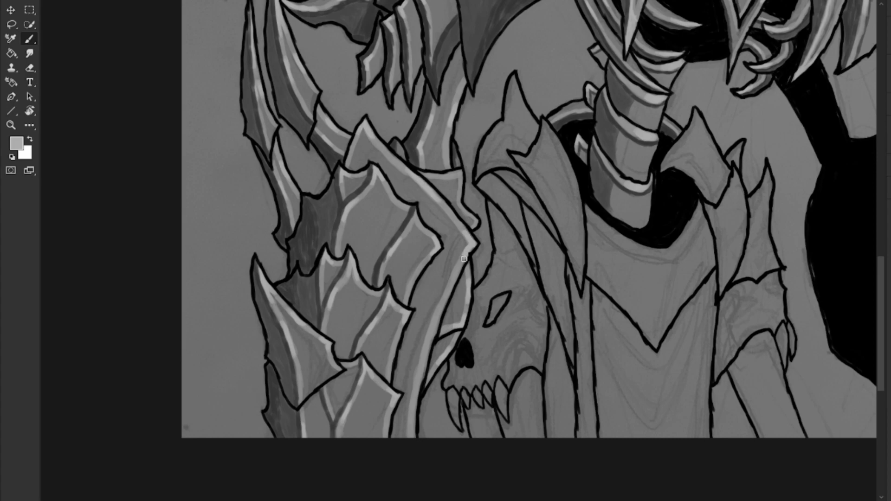
{"action": "left_click", "coordinate": [387, 173], "text": "alt"}
{"action": "mouse_move", "coordinate": [467, 132]}
{"action": "left_mouse_down"}
{"action": "mouse_move", "coordinate": [459, 241]}
{"action": "mouse_move", "coordinate": [432, 372]}
{"action": "left_mouse_up"}
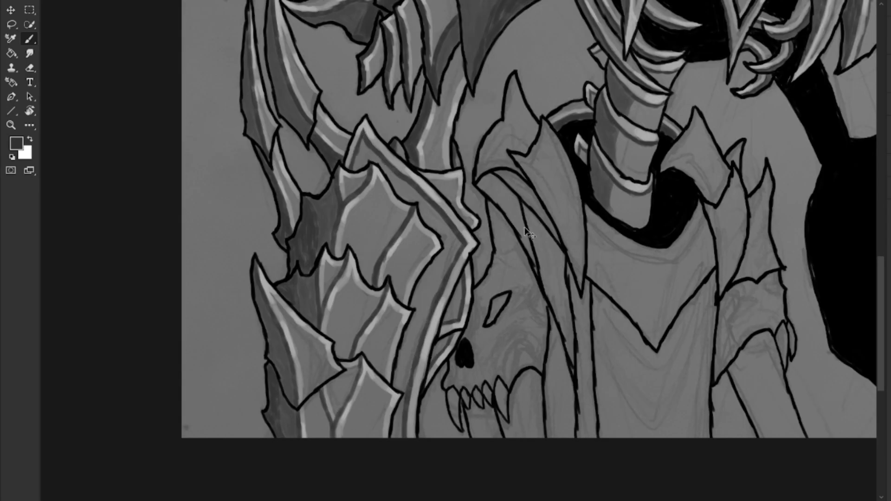
- Deepen the dark shading along the folds of the gauntlet scales
{"action": "key", "text": "ctrl+minus"}
{"action": "key", "text": "ctrl+minus"}
{"action": "key", "text": "ctrl+minus"}
{"action": "key", "text": "ctrl+plus"}
{"action": "key", "text": "ctrl+plus"}
{"action": "key", "text": "ctrl+plus"}
{"action": "key", "text": "ctrl+minus"}
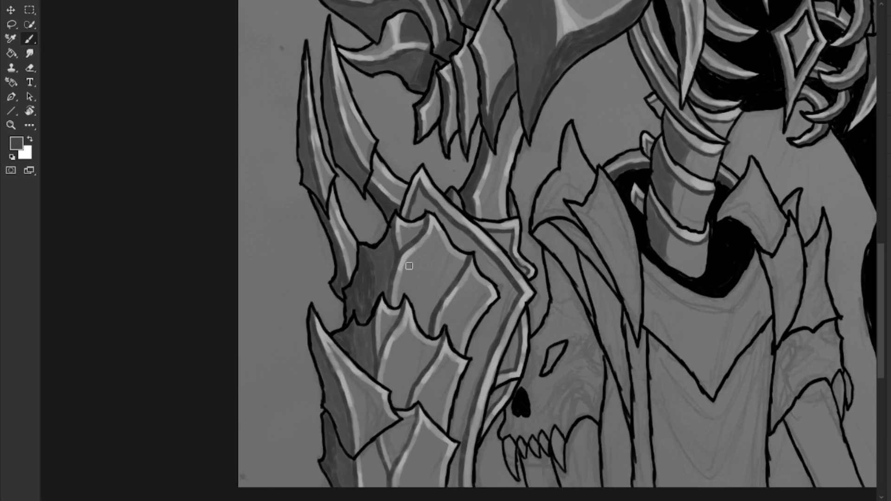
{"action": "left_click_drag", "start_coordinate": [431, 333], "coordinate": [420, 388]}
- Paint dark shadows on the curved waist collar and its pointed plates on both sides of the spine
{"action": "key", "text": "ctrl+minus"}
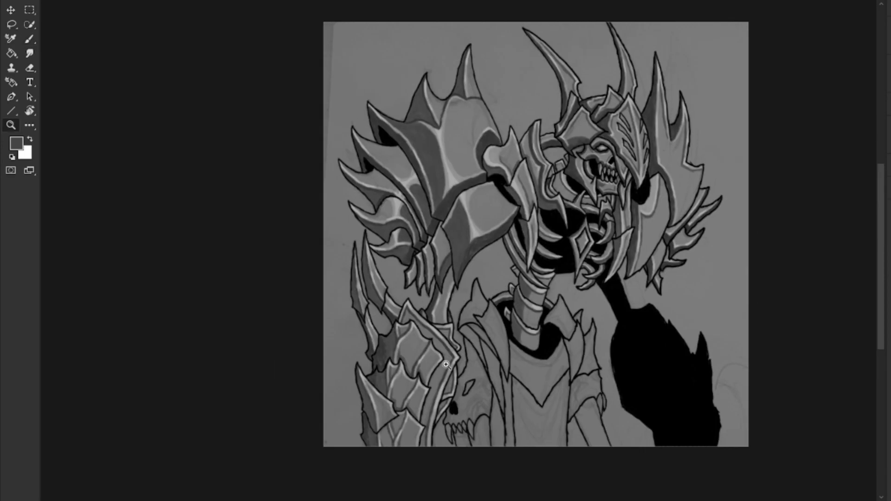
{"action": "key", "text": "ctrl+plus"}
{"action": "scroll", "coordinate": [511, 173], "scroll_direction": "up", "scroll_amount": 3}
{"action": "key", "text": "ctrl+minus"}
{"action": "key", "text": "ctrl+minus"}
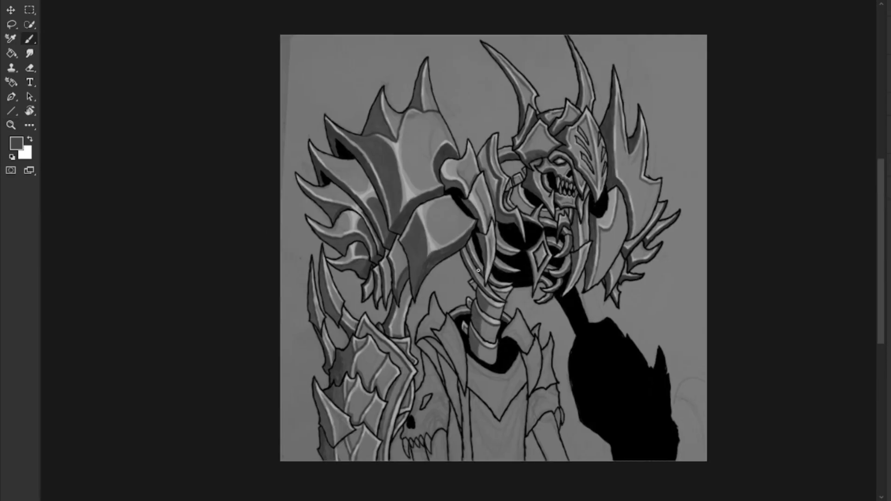
{"action": "key", "text": "ctrl+plus"}
{"action": "scroll", "coordinate": [465, 251], "scroll_direction": "down", "scroll_amount": 3}
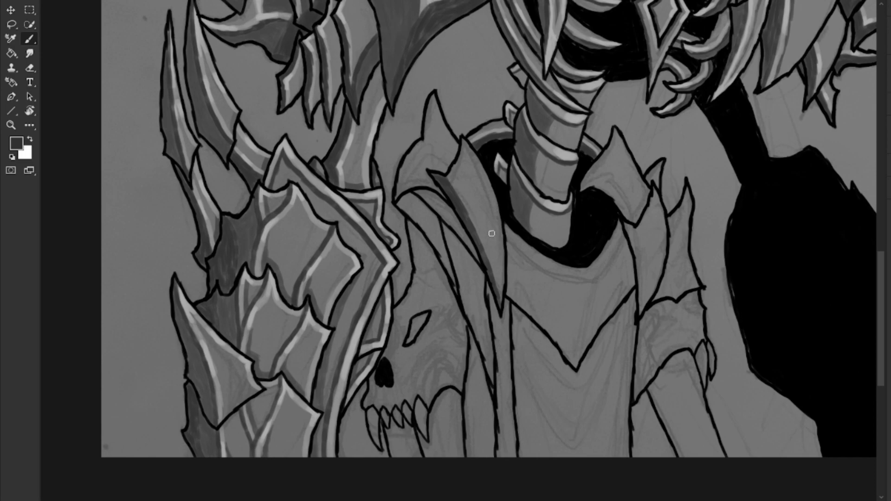
{"action": "left_click_drag", "start_coordinate": [442, 152], "coordinate": [396, 141]}
{"action": "left_click", "coordinate": [562, 181], "text": "alt"}
{"action": "left_click", "coordinate": [378, 160], "text": "alt"}
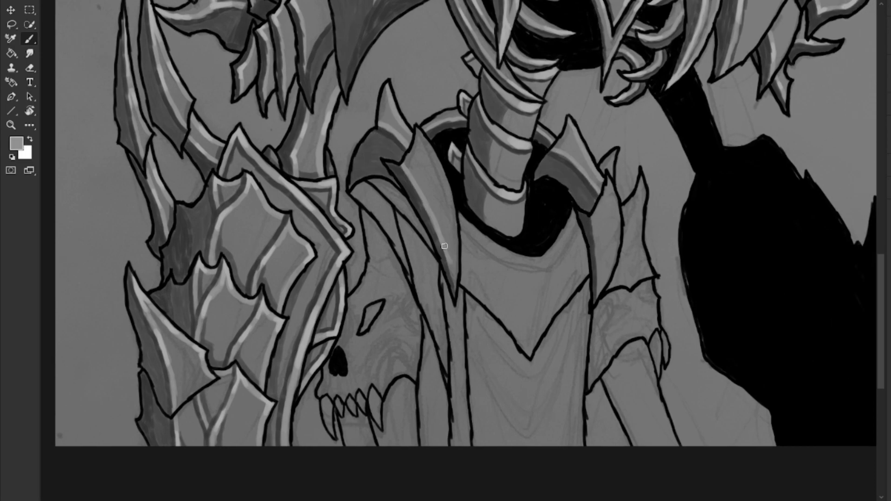
- Add light edges and ridges to the long pointed plates hanging from the waist collar
{"action": "scroll", "coordinate": [605, 177], "scroll_direction": "up", "scroll_amount": 3}
{"action": "left_click_drag", "start_coordinate": [390, 246], "coordinate": [434, 346]}
{"action": "left_click_drag", "start_coordinate": [585, 372], "coordinate": [590, 233]}
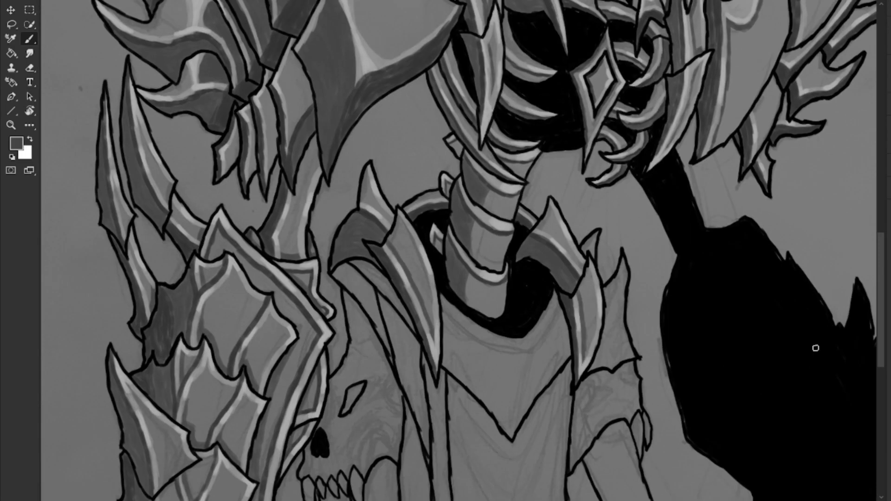
- Paint a light rim with a dark lower line beneath the collar opening and darken the small spike behind the collar
{"action": "key", "text": "ctrl+0"}
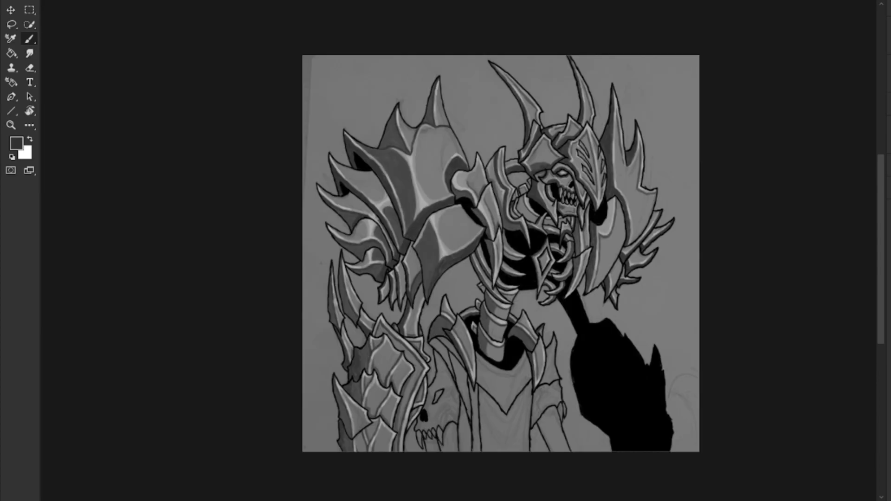
{"action": "scroll", "coordinate": [624, 294], "scroll_direction": "up", "scroll_amount": 5}
{"action": "scroll", "coordinate": [509, 285], "scroll_direction": "down", "scroll_amount": 2}
{"action": "scroll", "coordinate": [509, 285], "scroll_direction": "up", "scroll_amount": 2}
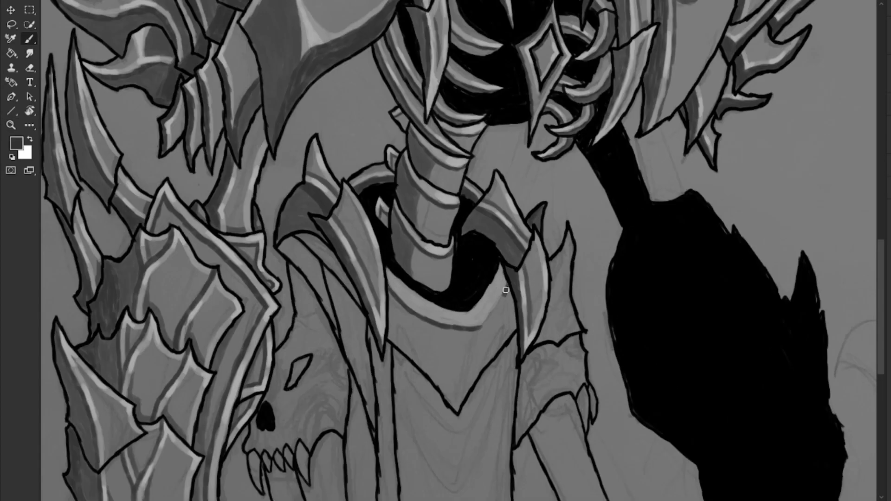
- Shade the V-shaped waist plate with a dark main face and a light ridge running down to its tip
{"action": "scroll", "coordinate": [445, 293], "scroll_direction": "down", "scroll_amount": 2}
{"action": "scroll", "coordinate": [495, 418], "scroll_direction": "up", "scroll_amount": 3}
{"action": "left_click_drag", "start_coordinate": [544, 281], "coordinate": [504, 376]}
{"action": "left_click_drag", "start_coordinate": [583, 246], "coordinate": [552, 339]}
{"action": "left_click_drag", "start_coordinate": [506, 397], "coordinate": [542, 287]}
{"action": "scroll", "coordinate": [543, 287], "scroll_direction": "down", "scroll_amount": 3}
{"action": "scroll", "coordinate": [477, 319], "scroll_direction": "up", "scroll_amount": 2}
{"action": "left_click_drag", "start_coordinate": [478, 319], "coordinate": [525, 395]}
{"action": "key", "text": "ctrl+0"}
{"action": "scroll", "coordinate": [579, 260], "scroll_direction": "up", "scroll_amount": 1}
{"action": "scroll", "coordinate": [580, 260], "scroll_direction": "down", "scroll_amount": 2}
{"action": "scroll", "coordinate": [511, 325], "scroll_direction": "up", "scroll_amount": 4}
{"action": "mouse_move", "coordinate": [464, 334]}
{"action": "left_mouse_down"}
{"action": "mouse_move", "coordinate": [519, 365]}
{"action": "mouse_move", "coordinate": [502, 394]}
{"action": "left_mouse_up"}
{"action": "scroll", "coordinate": [502, 395], "scroll_direction": "down", "scroll_amount": 2}
{"action": "scroll", "coordinate": [415, 155], "scroll_direction": "up", "scroll_amount": 3}
{"action": "left_click_drag", "start_coordinate": [432, 205], "coordinate": [415, 155]}
{"action": "scroll", "coordinate": [786, 311], "scroll_direction": "down", "scroll_amount": 3}
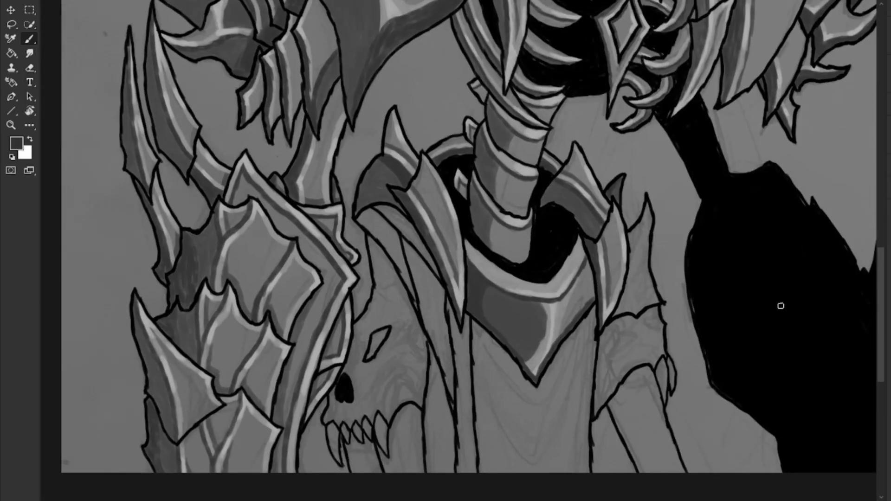
- Shade the skull ornament's cheek hollow dark and outline its eye socket, cheekbone, nose and gum line with light edges
{"action": "scroll", "coordinate": [399, 293], "scroll_direction": "up", "scroll_amount": 2}
{"action": "left_click_drag", "start_coordinate": [683, 203], "coordinate": [655, 347]}
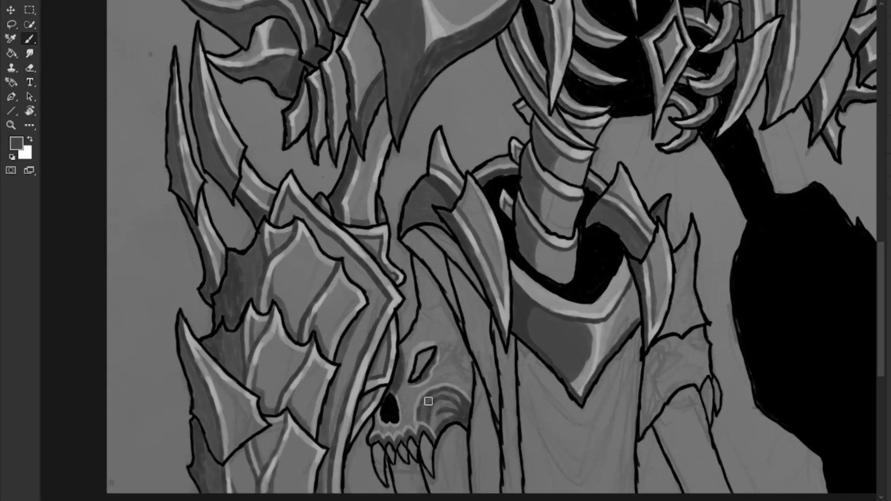
{"action": "scroll", "coordinate": [425, 419], "scroll_direction": "up", "scroll_amount": 4}
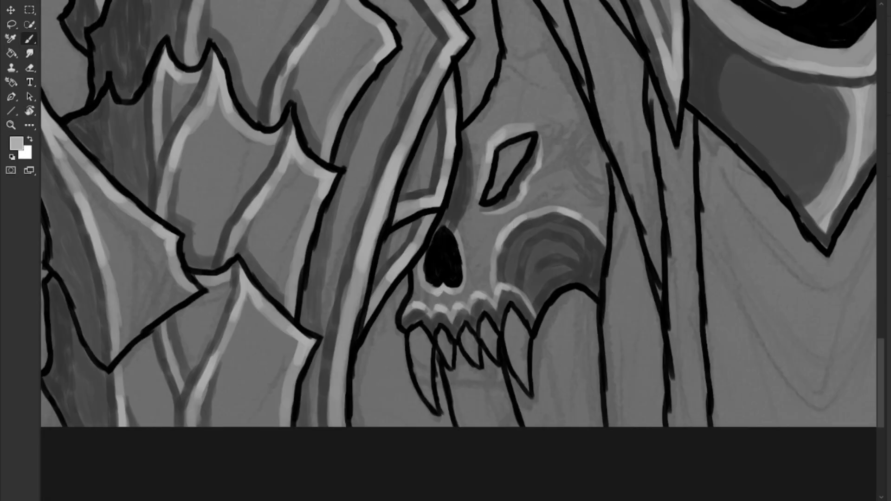
- Shade the skull ornament's fangs with light and dark edges and darken the brow area behind its eye socket
{"action": "scroll", "coordinate": [420, 381], "scroll_direction": "right", "scroll_amount": 2}
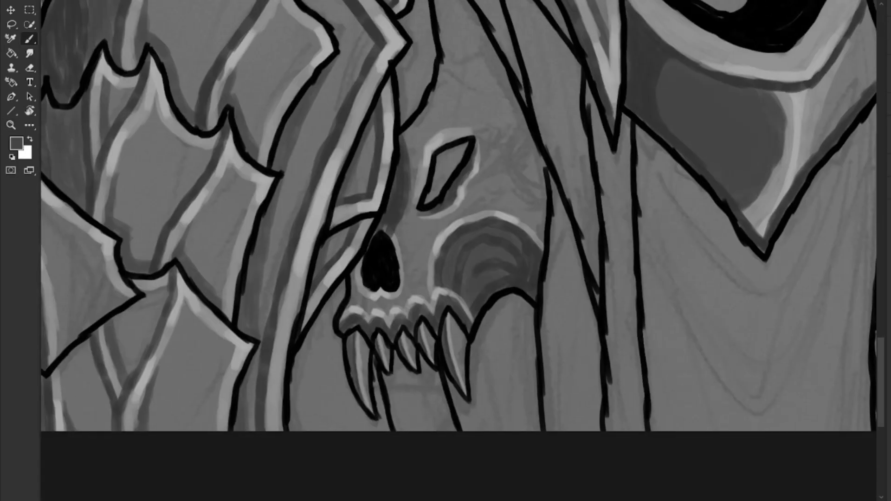
{"action": "scroll", "coordinate": [395, 395], "scroll_direction": "down", "scroll_amount": 5}
{"action": "scroll", "coordinate": [399, 414], "scroll_direction": "up", "scroll_amount": 5}
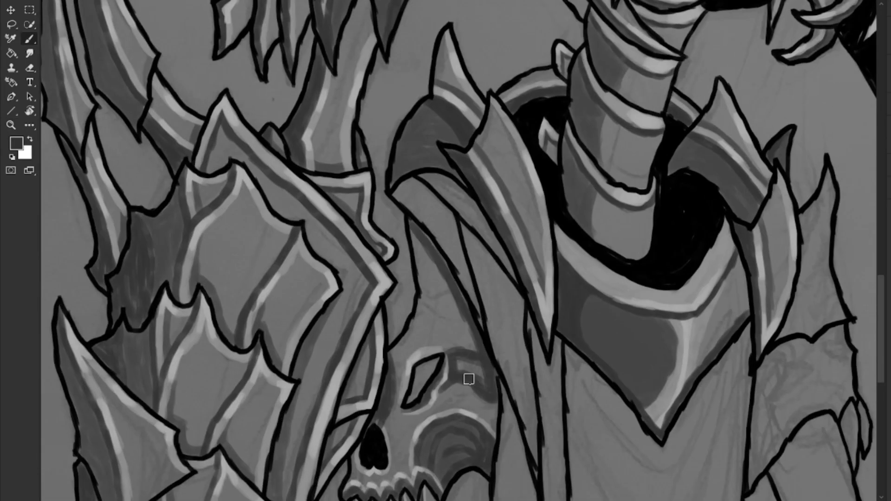
- Darken the lower edge of the hip guard, its claws and the inner side of the limb below, plus the straps beside the waist cloth
{"action": "scroll", "coordinate": [454, 362], "scroll_direction": "down", "scroll_amount": 4}
{"action": "scroll", "coordinate": [436, 312], "scroll_direction": "right", "scroll_amount": 5}
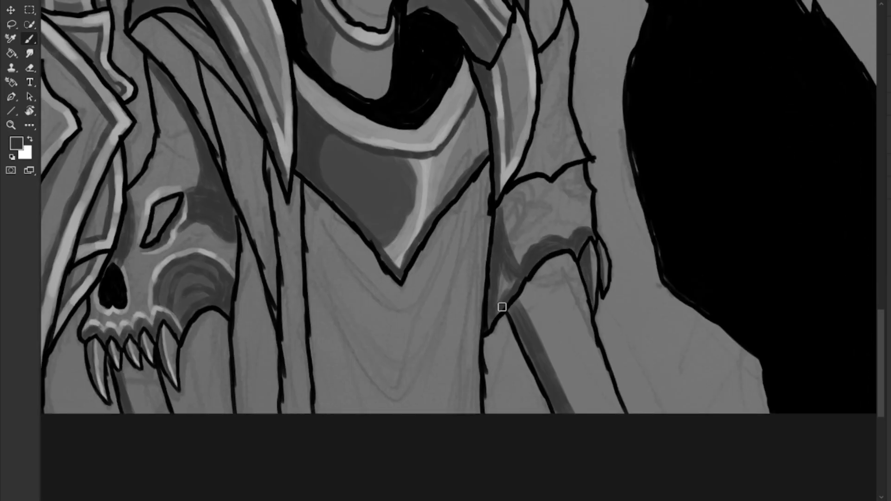
{"action": "scroll", "coordinate": [518, 278], "scroll_direction": "up", "scroll_amount": 3}
{"action": "scroll", "coordinate": [379, 173], "scroll_direction": "left", "scroll_amount": 5}
{"action": "scroll", "coordinate": [519, 368], "scroll_direction": "down", "scroll_amount": 1}
{"action": "scroll", "coordinate": [504, 292], "scroll_direction": "down", "scroll_amount": 2}
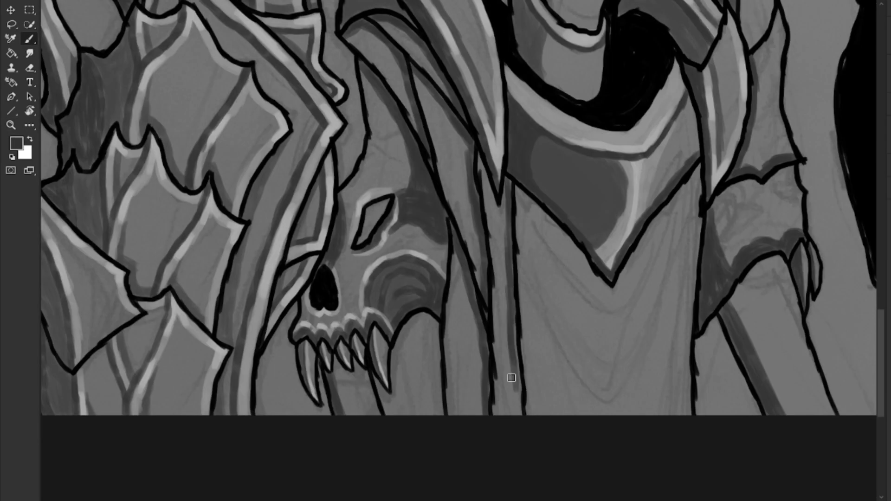
- Paint light edges along the hanging straps and skull brow, and shade the spiked plate above the hip guard light and dark
{"action": "scroll", "coordinate": [422, 201], "scroll_direction": "up", "scroll_amount": 2}
{"action": "left_click", "coordinate": [422, 201], "text": "alt"}
{"action": "scroll", "coordinate": [464, 325], "scroll_direction": "down", "scroll_amount": 2}
{"action": "scroll", "coordinate": [522, 386], "scroll_direction": "down", "scroll_amount": 1}
{"action": "scroll", "coordinate": [522, 387], "scroll_direction": "right", "scroll_amount": 6}
{"action": "scroll", "coordinate": [511, 325], "scroll_direction": "up", "scroll_amount": 2}
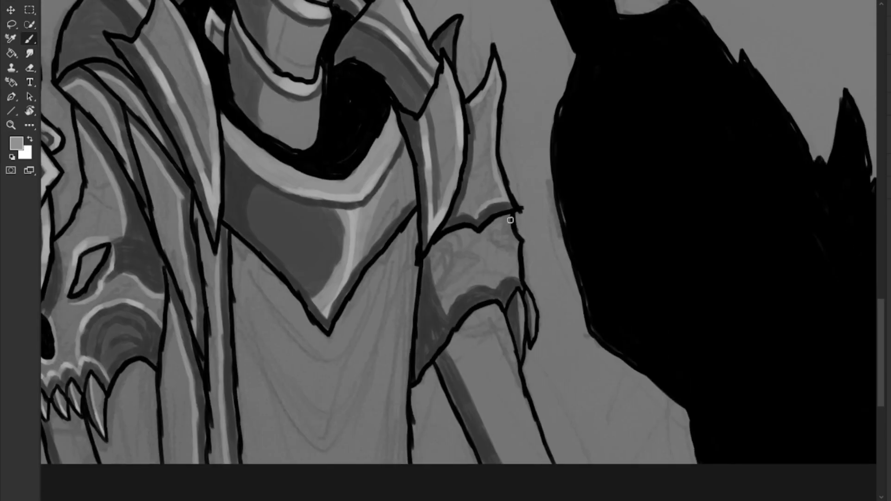
- Add light edges to the hip guard's upper rim and the limb extending below it
{"action": "scroll", "coordinate": [535, 233], "scroll_direction": "down", "scroll_amount": 3}
{"action": "scroll", "coordinate": [520, 256], "scroll_direction": "up", "scroll_amount": 1}
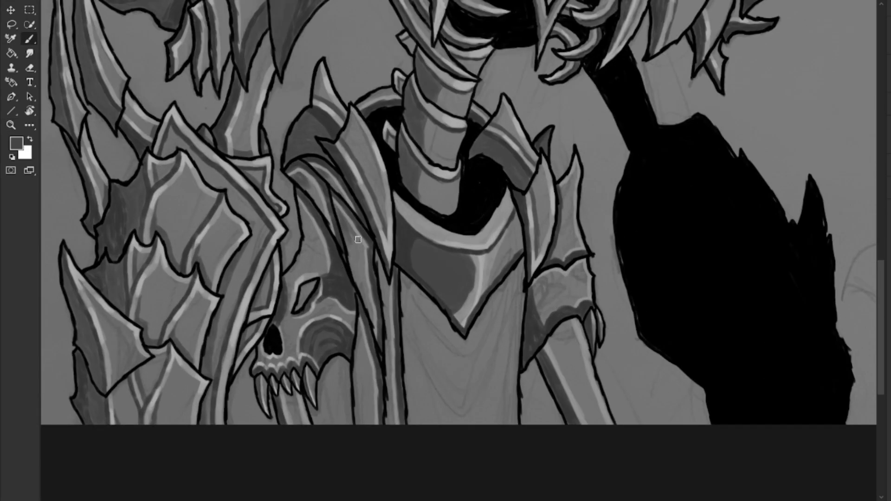
{"action": "key", "text": "z"}
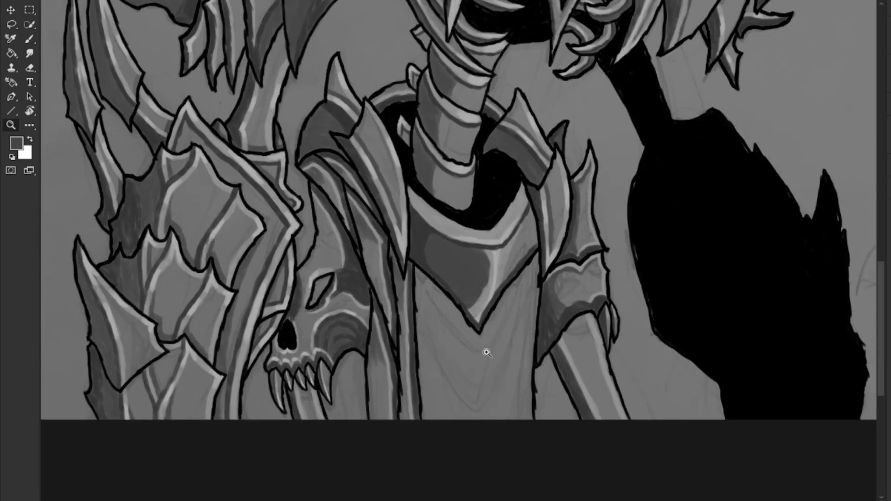
{"action": "scroll", "coordinate": [605, 377], "scroll_direction": "down", "scroll_amount": 3}
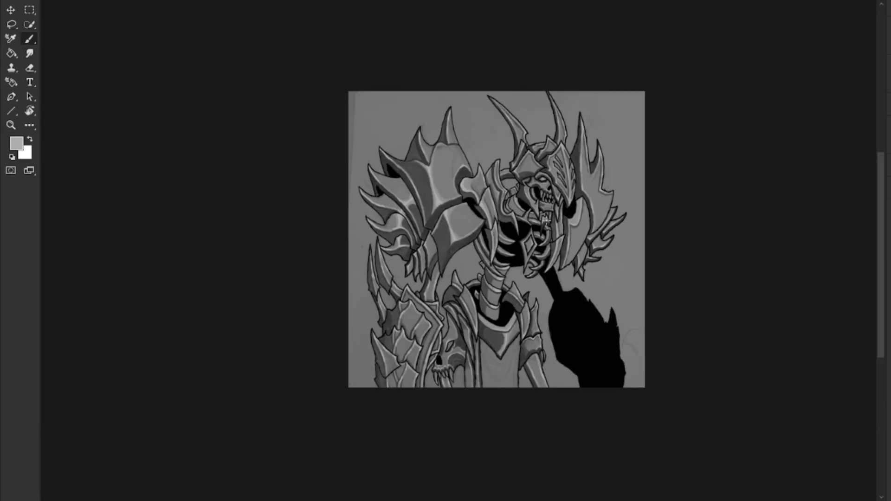
- Paint curved dark and light drapery folds across the cloth hanging below the V-shaped waist plate
{"action": "scroll", "coordinate": [534, 279], "scroll_direction": "up", "scroll_amount": 3}
{"action": "left_click_drag", "start_coordinate": [482, 269], "coordinate": [581, 344]}
{"action": "left_click_drag", "start_coordinate": [590, 251], "coordinate": [581, 299]}
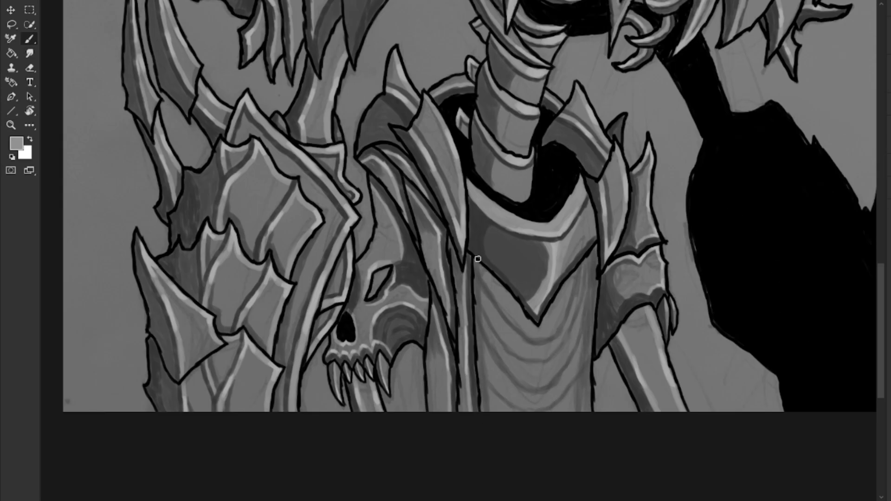
{"action": "scroll", "coordinate": [589, 268], "scroll_direction": "down", "scroll_amount": 3}
{"action": "scroll", "coordinate": [574, 286], "scroll_direction": "up", "scroll_amount": 4}
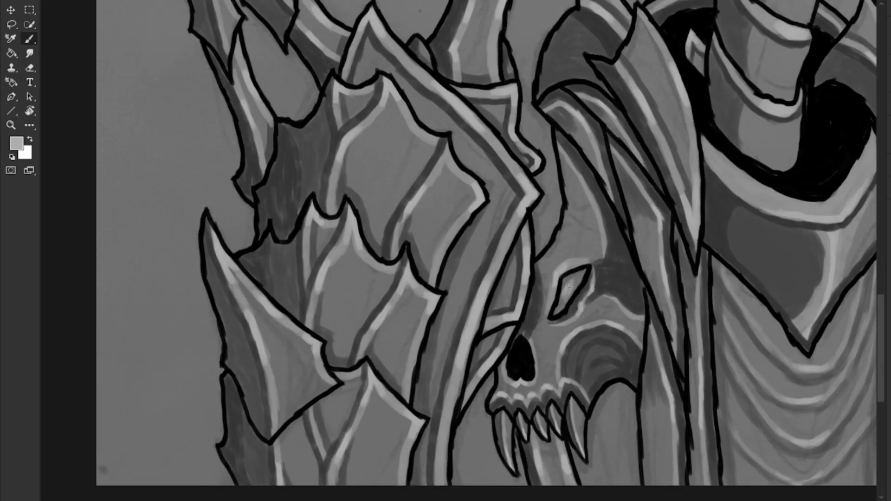
- Tint the whole greyscale painting olive green
{"action": "scroll", "coordinate": [566, 295], "scroll_direction": "down", "scroll_amount": 5}
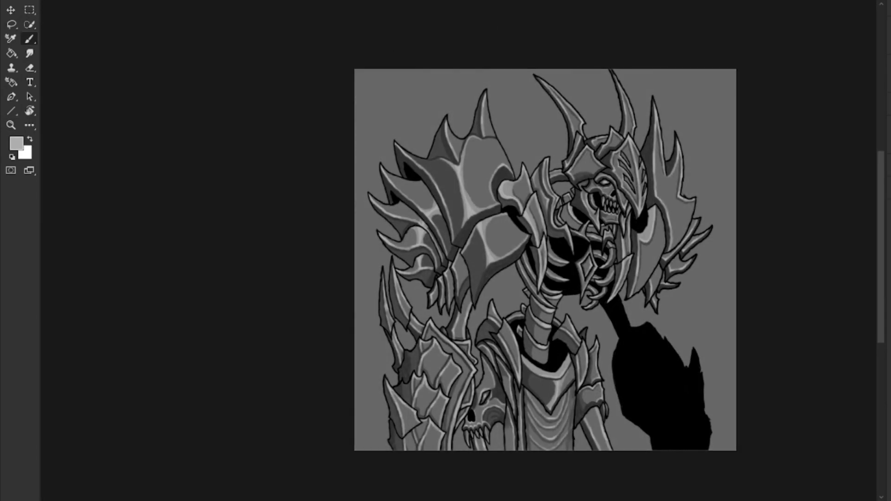
{"action": "scroll", "coordinate": [554, 245], "scroll_direction": "down", "scroll_amount": 1}
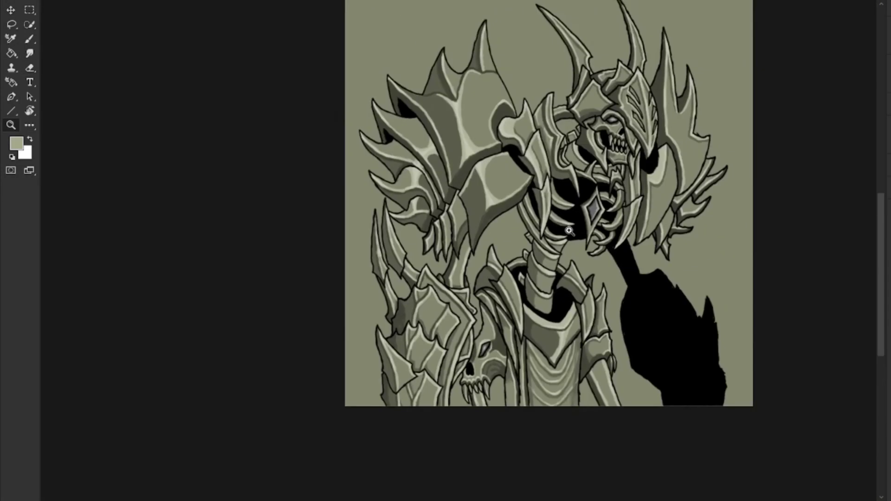
{"action": "left_click", "coordinate": [11, 40]}
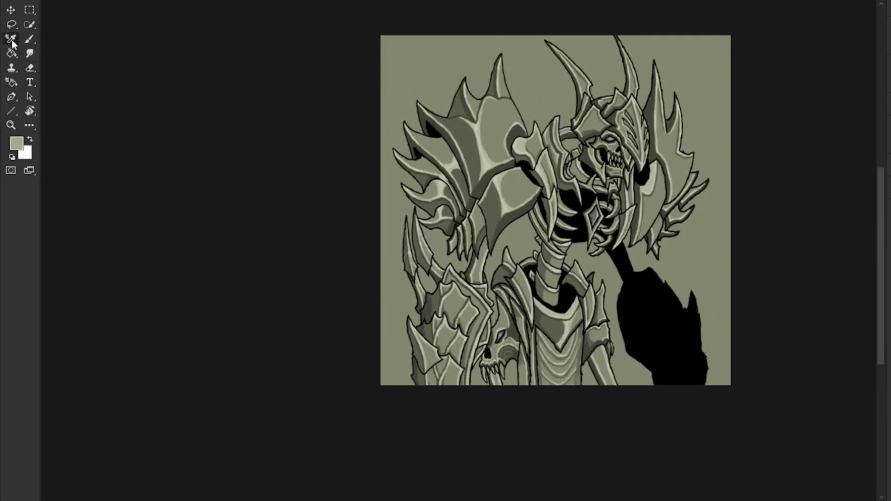
- Erase the olive tint from the chest gem, the skull's eye socket and the background between the ribs, hip and black arm
{"action": "key", "text": "e"}
{"action": "scroll", "coordinate": [602, 280], "scroll_direction": "up", "scroll_amount": 3}
{"action": "mouse_move", "coordinate": [543, 195]}
{"action": "left_mouse_down"}
{"action": "mouse_move", "coordinate": [516, 242]}
{"action": "mouse_move", "coordinate": [589, 204]}
{"action": "mouse_move", "coordinate": [586, 286]}
{"action": "left_mouse_up"}
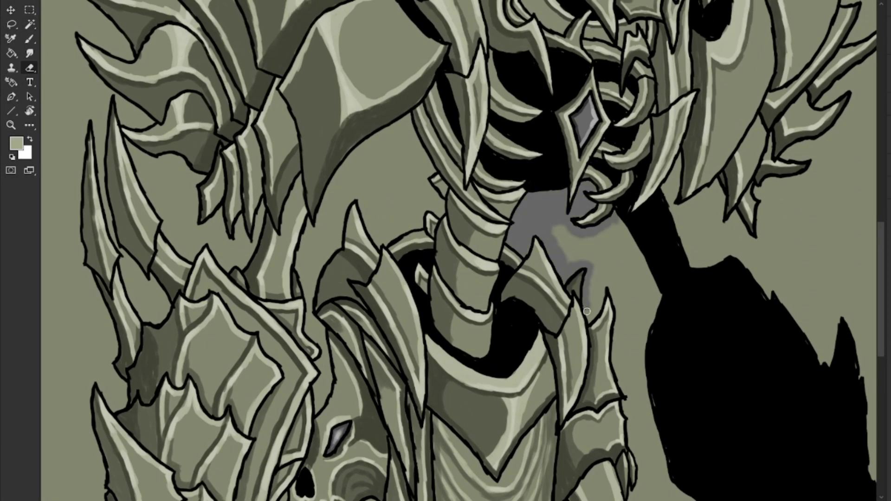
{"action": "scroll", "coordinate": [586, 285], "scroll_direction": "down", "scroll_amount": 1}
{"action": "scroll", "coordinate": [586, 285], "scroll_direction": "up", "scroll_amount": 1}
{"action": "mouse_move", "coordinate": [534, 199]}
{"action": "left_mouse_down"}
{"action": "mouse_move", "coordinate": [552, 409]}
{"action": "mouse_move", "coordinate": [601, 392]}
{"action": "left_mouse_up"}
{"action": "scroll", "coordinate": [498, 285], "scroll_direction": "down", "scroll_amount": 2}
- Erase the olive tint from the waist cloth and the background gaps around the skull ornament and beneath the upper arm
{"action": "mouse_move", "coordinate": [497, 285]}
{"action": "left_mouse_down"}
{"action": "mouse_move", "coordinate": [463, 353]}
{"action": "mouse_move", "coordinate": [466, 269]}
{"action": "mouse_move", "coordinate": [522, 325]}
{"action": "left_mouse_up"}
{"action": "scroll", "coordinate": [522, 325], "scroll_direction": "down", "scroll_amount": 1}
{"action": "scroll", "coordinate": [471, 256], "scroll_direction": "up", "scroll_amount": 2}
{"action": "left_click_drag", "start_coordinate": [470, 256], "coordinate": [492, 342]}
{"action": "scroll", "coordinate": [425, 279], "scroll_direction": "up", "scroll_amount": 1}
{"action": "mouse_move", "coordinate": [244, 134]}
{"action": "left_mouse_down"}
{"action": "mouse_move", "coordinate": [246, 218]}
{"action": "mouse_move", "coordinate": [288, 330]}
{"action": "left_mouse_up"}
{"action": "scroll", "coordinate": [510, 232], "scroll_direction": "down", "scroll_amount": 1}
{"action": "mouse_move", "coordinate": [506, 218]}
{"action": "left_mouse_down"}
{"action": "mouse_move", "coordinate": [525, 296]}
{"action": "mouse_move", "coordinate": [502, 195]}
{"action": "mouse_move", "coordinate": [562, 283]}
{"action": "left_mouse_up"}
- Erase the olive tint from the background along the outer contour of the spiked forearm armour
{"action": "scroll", "coordinate": [587, 240], "scroll_direction": "down", "scroll_amount": 3}
{"action": "left_click", "coordinate": [476, 376]}
{"action": "left_click_drag", "start_coordinate": [441, 432], "coordinate": [453, 328]}
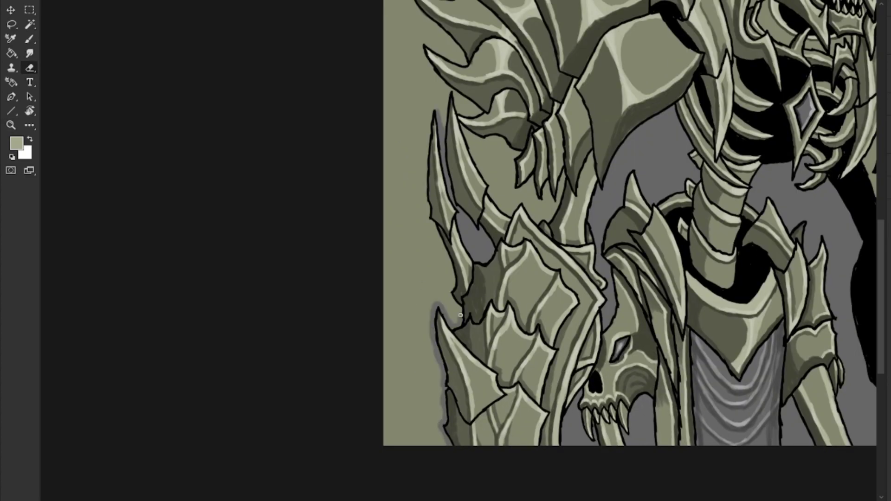
{"action": "left_click", "coordinate": [590, 237]}
- Paint the diamond chest gem, the creature's eye and the skull ornament's eye socket glowing red
{"action": "scroll", "coordinate": [464, 232], "scroll_direction": "up", "scroll_amount": 3}
{"action": "key", "text": "b"}
{"action": "left_click_drag", "start_coordinate": [773, 151], "coordinate": [729, 218]}
{"action": "left_click_drag", "start_coordinate": [364, 289], "coordinate": [374, 307]}
{"action": "scroll", "coordinate": [516, 219], "scroll_direction": "down", "scroll_amount": 3}
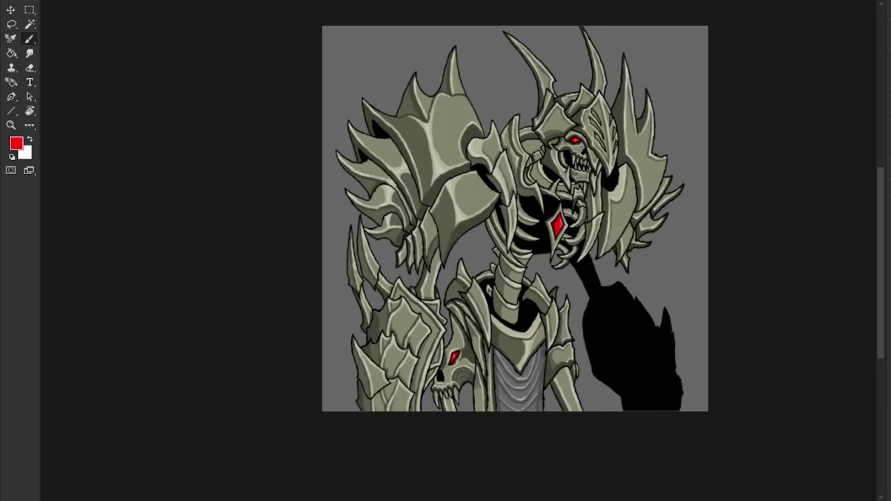
- Colour the hanging waist cloth dark plum with lighter pinkish folds
{"action": "scroll", "coordinate": [520, 381], "scroll_direction": "up", "scroll_amount": 3}
{"action": "mouse_move", "coordinate": [502, 241]}
{"action": "left_mouse_down"}
{"action": "mouse_move", "coordinate": [558, 371]}
{"action": "mouse_move", "coordinate": [599, 260]}
{"action": "left_mouse_up"}
{"action": "scroll", "coordinate": [567, 174], "scroll_direction": "up", "scroll_amount": 3}
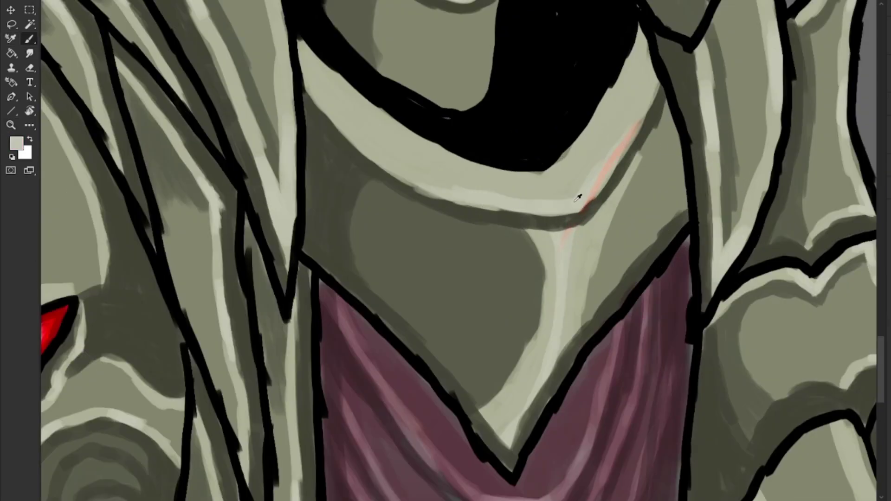
- Clean up the reddish stroke on the waist collar's rim and colour the helmet's slits bright red
{"action": "scroll", "coordinate": [583, 212], "scroll_direction": "down", "scroll_amount": 5}
{"action": "scroll", "coordinate": [567, 195], "scroll_direction": "up", "scroll_amount": 5}
{"action": "key", "text": "w"}
{"action": "left_click", "coordinate": [534, 195]}
{"action": "key", "text": "b"}
{"action": "left_click_drag", "start_coordinate": [516, 130], "coordinate": [550, 274]}
- Select the background areas around the creature, outline its silhouette in red and add the artist's signature in red in the lower corner
{"action": "scroll", "coordinate": [549, 274], "scroll_direction": "down", "scroll_amount": 5}
{"action": "scroll", "coordinate": [413, 195], "scroll_direction": "up", "scroll_amount": 3}
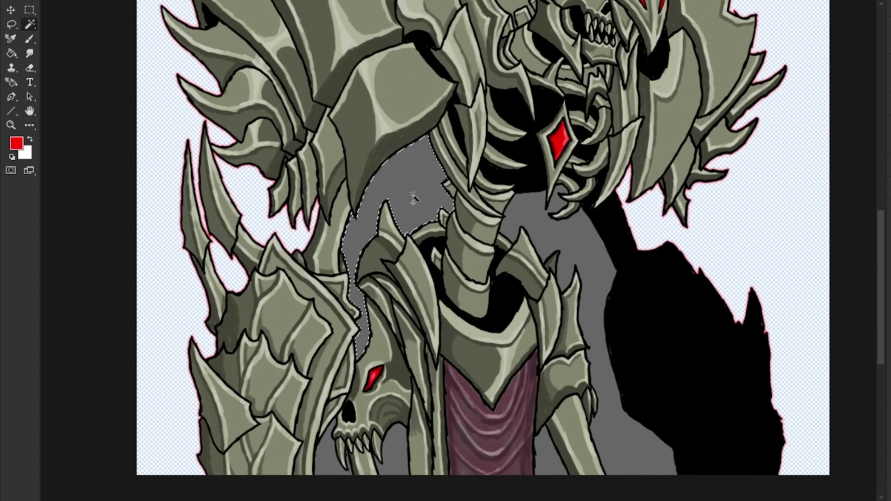
{"action": "key", "text": "h"}
{"action": "scroll", "coordinate": [306, 152], "scroll_direction": "down", "scroll_amount": 3}
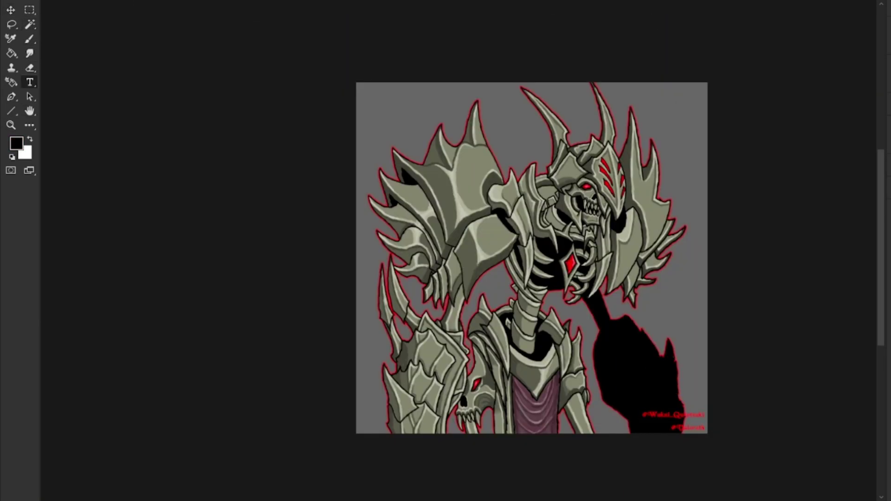
- Darken the image towards its borders with a vignette and brush a soft red glow into the background around the creature
{"action": "left_click_drag", "start_coordinate": [532, 258], "coordinate": [158, 207]}
{"action": "scroll", "coordinate": [885, 310], "scroll_direction": "up", "scroll_amount": 1}
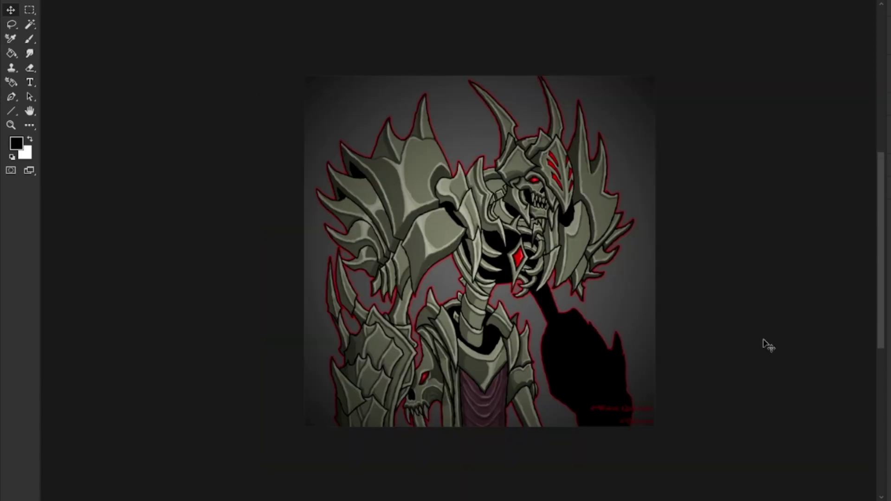
{"action": "key", "text": "b"}
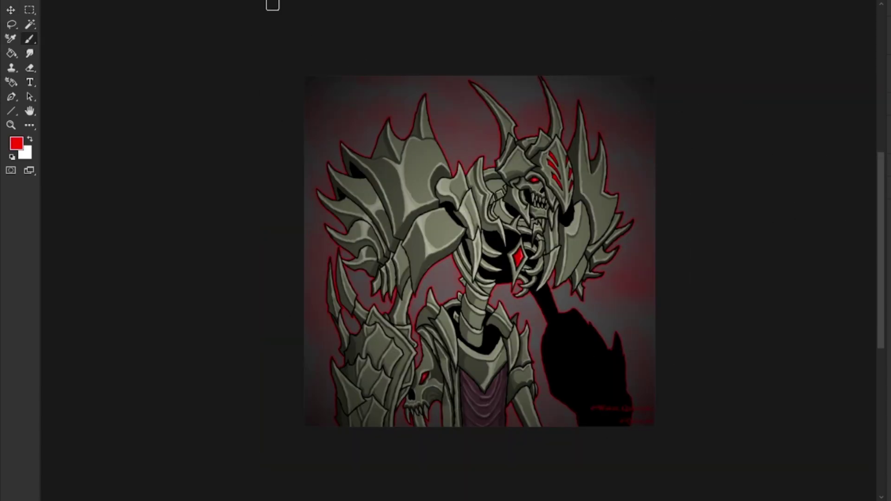